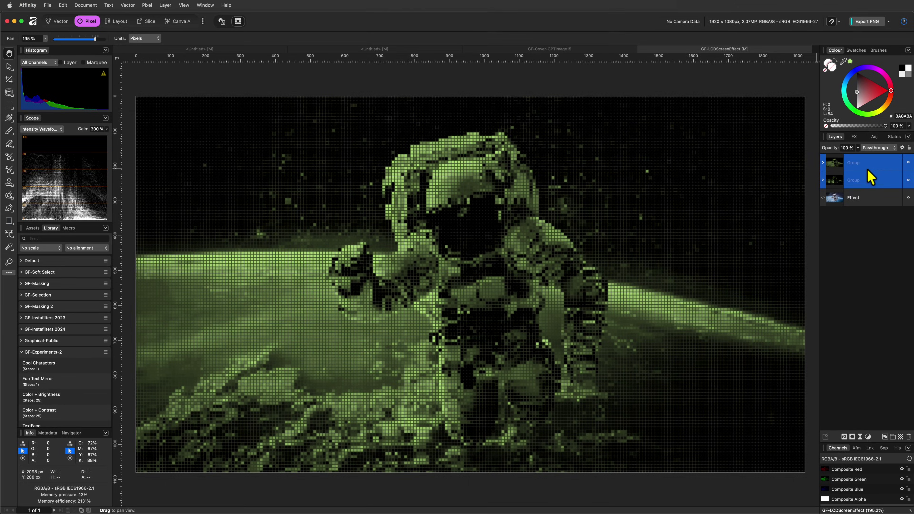
Delete the two finished LCD groups and add a Live Pixelate filter to the astronaut photo.
{"action": "key", "text": "Delete"}
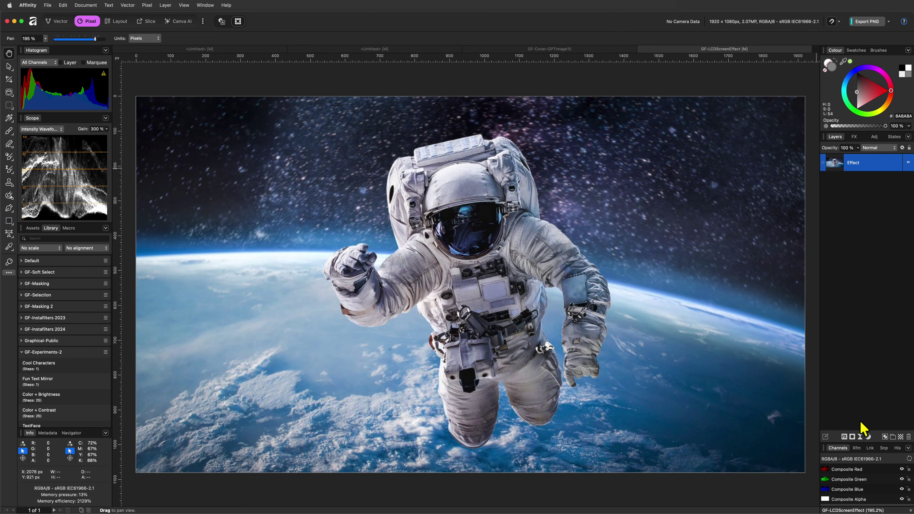
{"action": "left_click", "coordinate": [861, 437]}
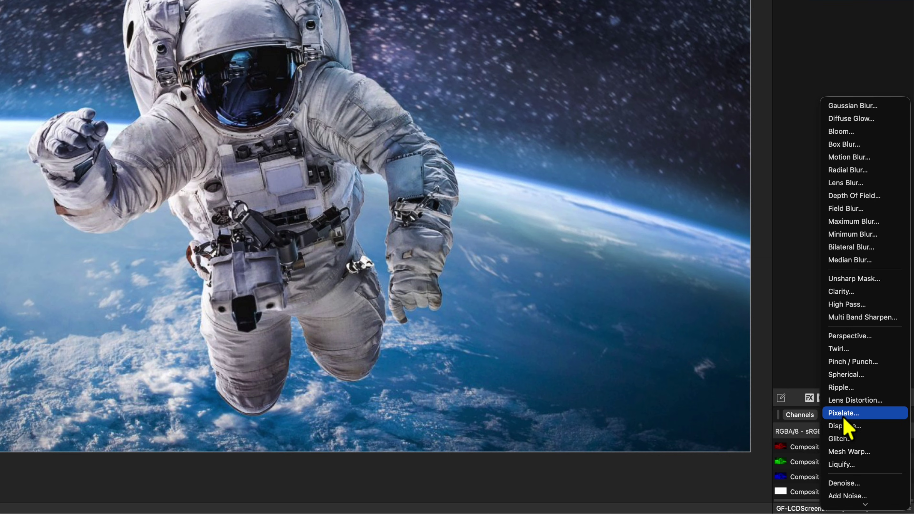
{"action": "left_click", "coordinate": [843, 418]}
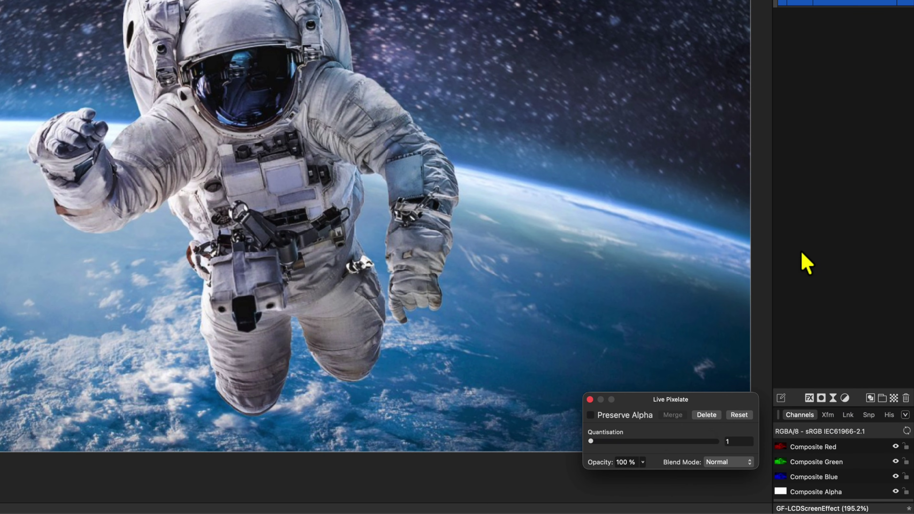
Turn on Preserve Alpha and set the Pixelate Quantisation to 6.
{"action": "left_click", "coordinate": [740, 442]}
{"action": "type", "text": "10"}
{"action": "key", "text": "Tab"}
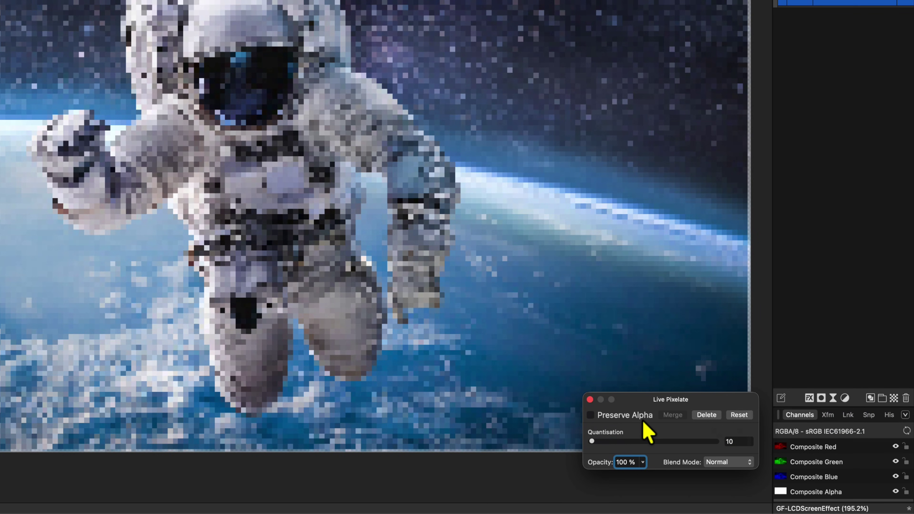
{"action": "left_click", "coordinate": [640, 419]}
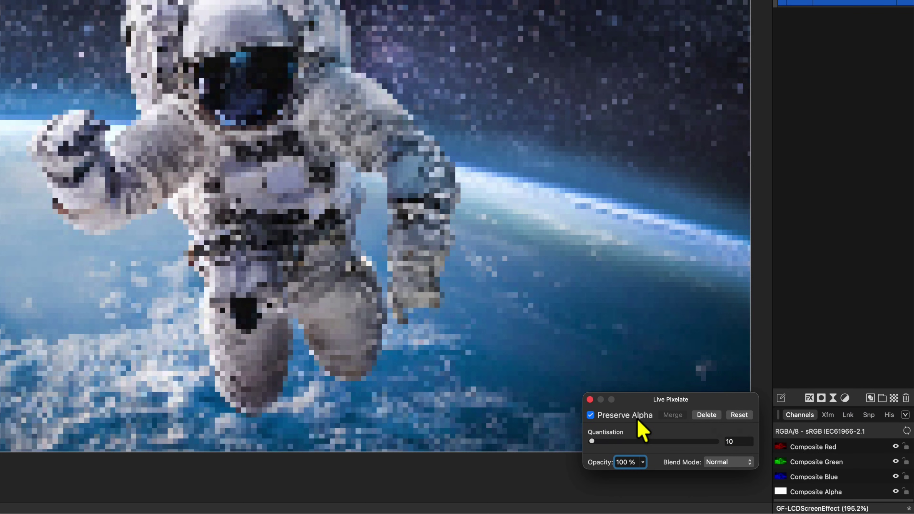
{"action": "left_click", "coordinate": [740, 442]}
{"action": "type", "text": "4"}
{"action": "key", "text": "Tab"}
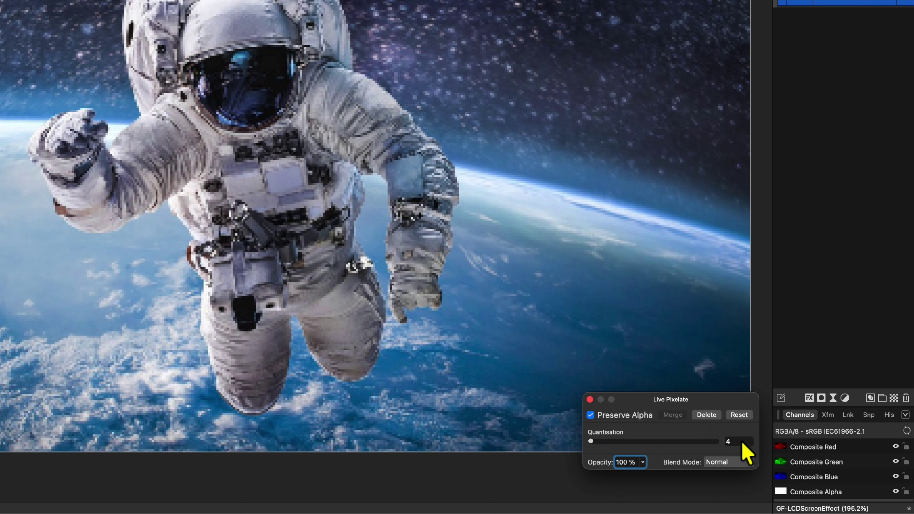
{"action": "left_click", "coordinate": [742, 442]}
{"action": "type", "text": "6"}
{"action": "key", "text": "Tab"}
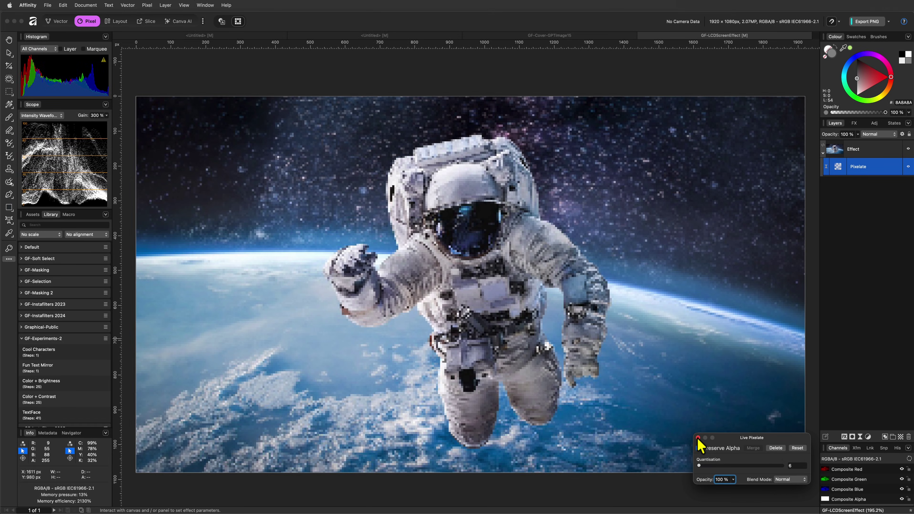
With the Effect layer selected, draw a rectangle snapped to the full 1920×1080 canvas.
{"action": "left_click", "coordinate": [698, 437]}
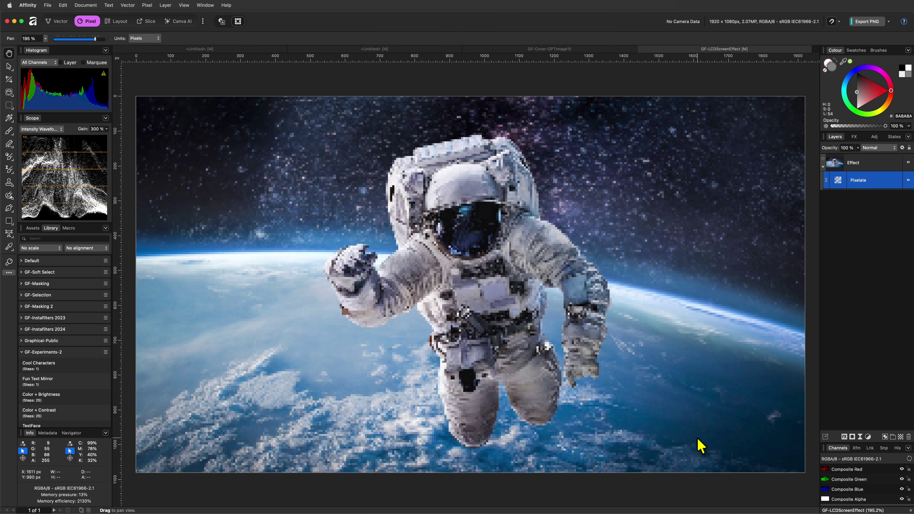
{"action": "left_click", "coordinate": [836, 165]}
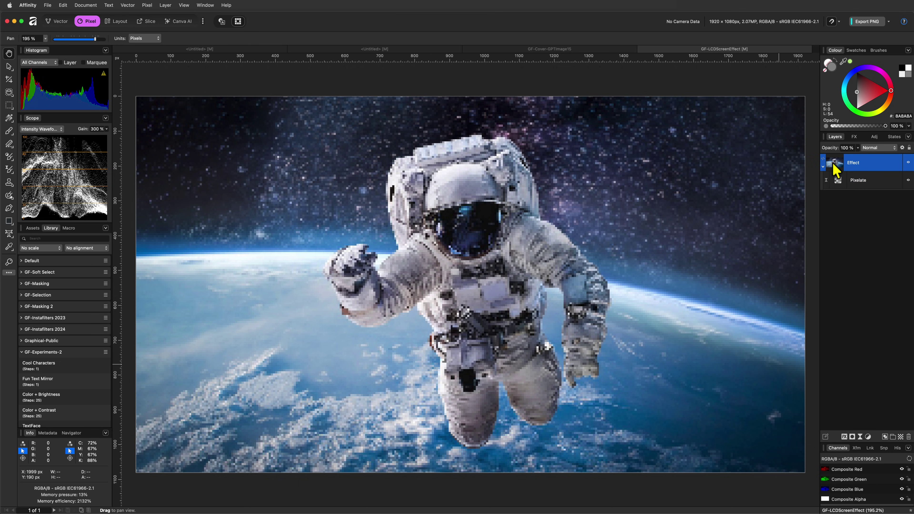
{"action": "left_click", "coordinate": [9, 221]}
{"action": "left_click_drag", "start_coordinate": [135, 86], "coordinate": [804, 472]}
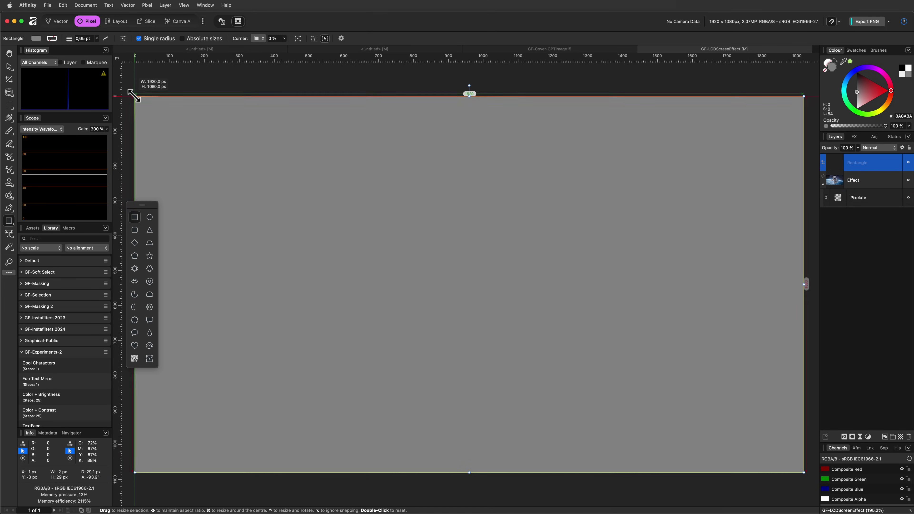
{"action": "left_click_drag", "start_coordinate": [135, 86], "coordinate": [135, 96]}
{"action": "key", "text": "v"}
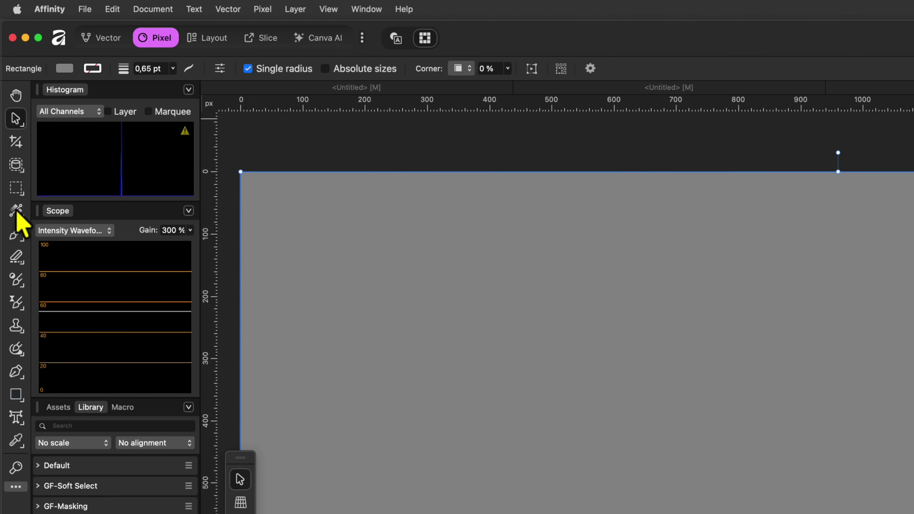
Change the rectangle's fill to Hatch and delete both default hatch lines.
{"action": "left_click", "coordinate": [9, 118]}
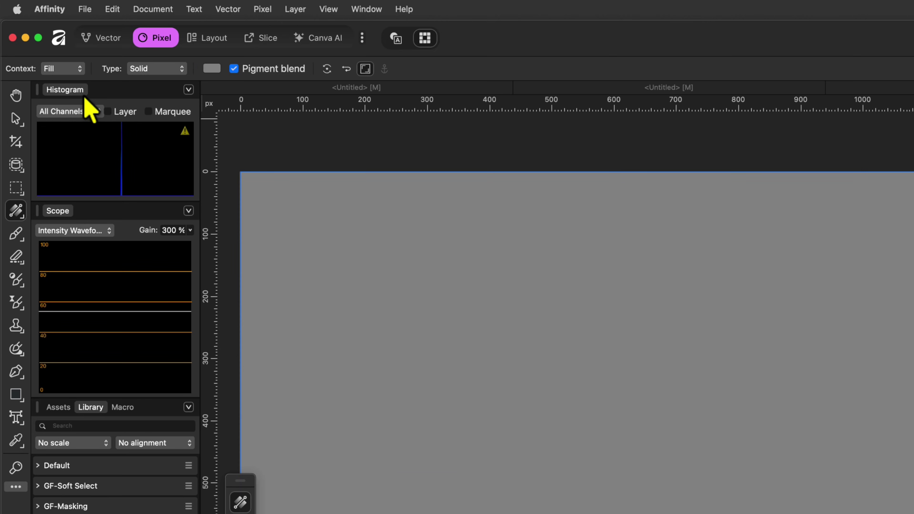
{"action": "left_click", "coordinate": [146, 70]}
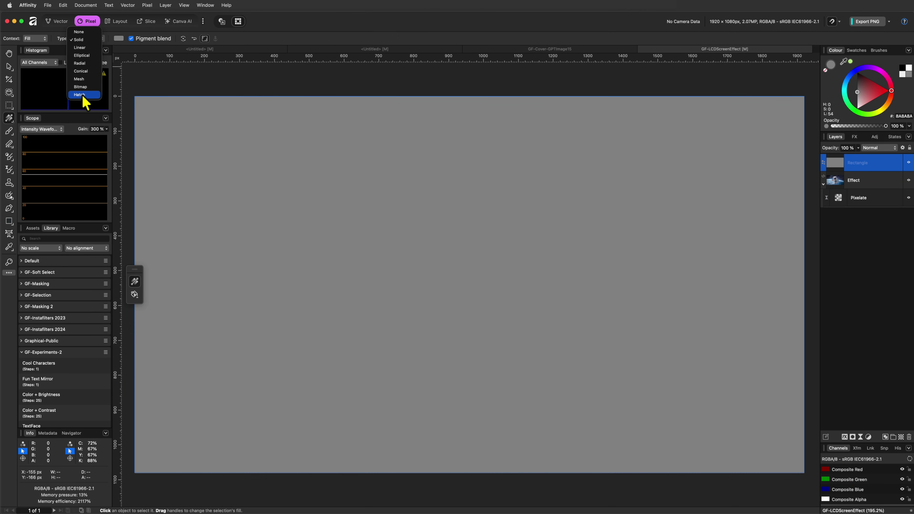
{"action": "left_click", "coordinate": [146, 170]}
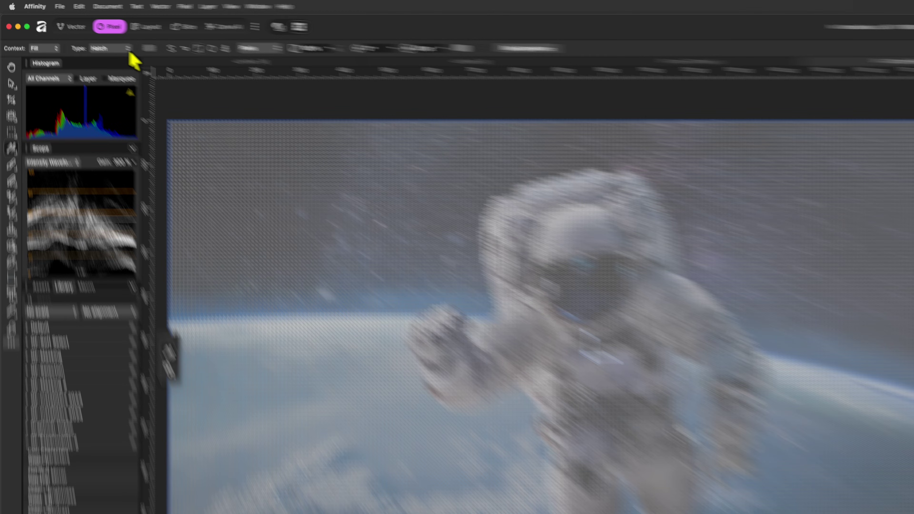
{"action": "left_click", "coordinate": [119, 39]}
{"action": "left_click", "coordinate": [209, 167]}
{"action": "left_click", "coordinate": [416, 321]}
{"action": "left_click", "coordinate": [252, 169]}
{"action": "left_click", "coordinate": [416, 321]}
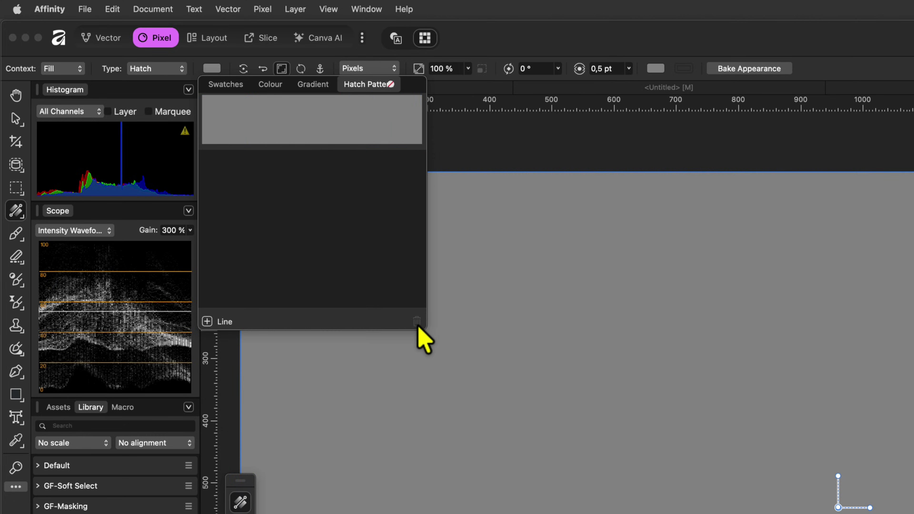
Set the hatch line weight to 0.2 pt and add Line 1 with 6 px spacing.
{"action": "left_click", "coordinate": [599, 68]}
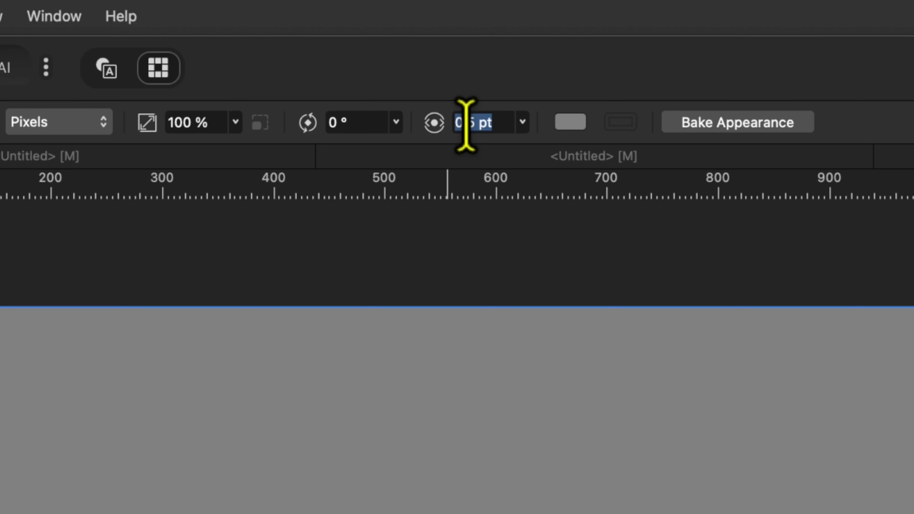
{"action": "type", "text": "0,2"}
{"action": "key", "text": "Return"}
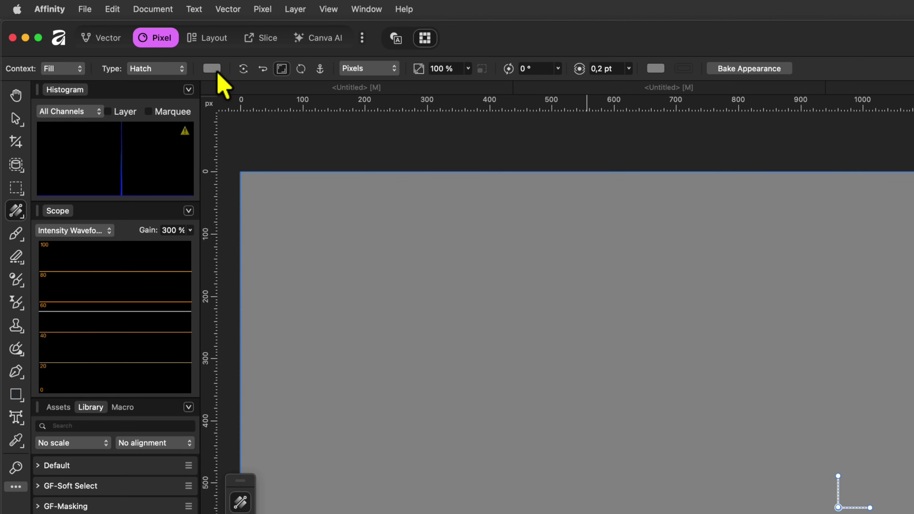
{"action": "left_click", "coordinate": [214, 68]}
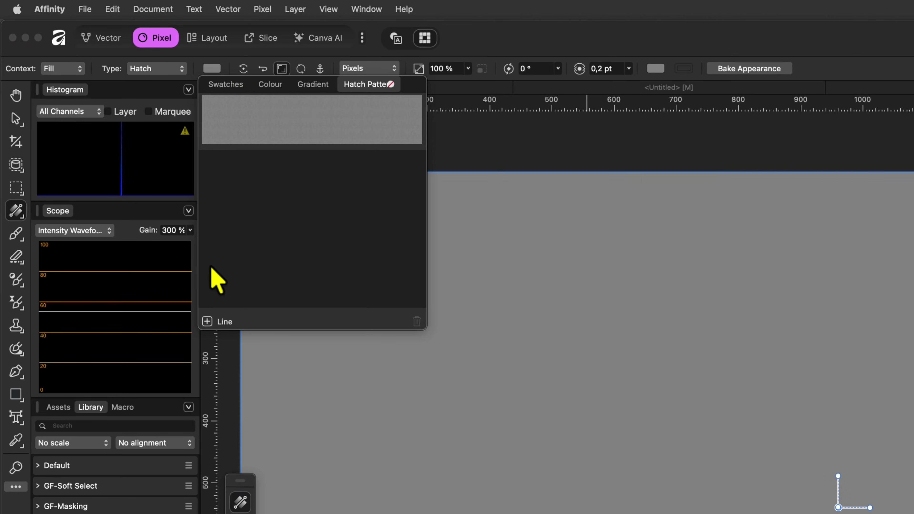
{"action": "left_click", "coordinate": [207, 322]}
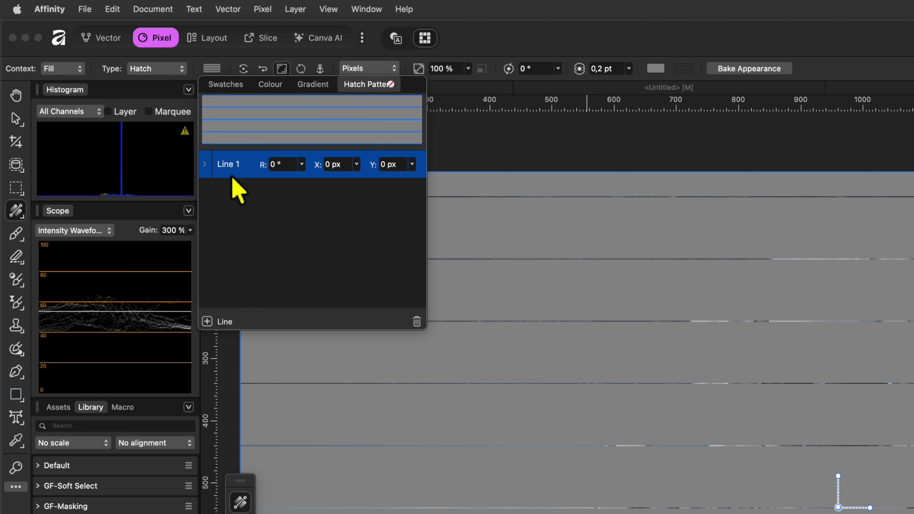
{"action": "left_click", "coordinate": [207, 164]}
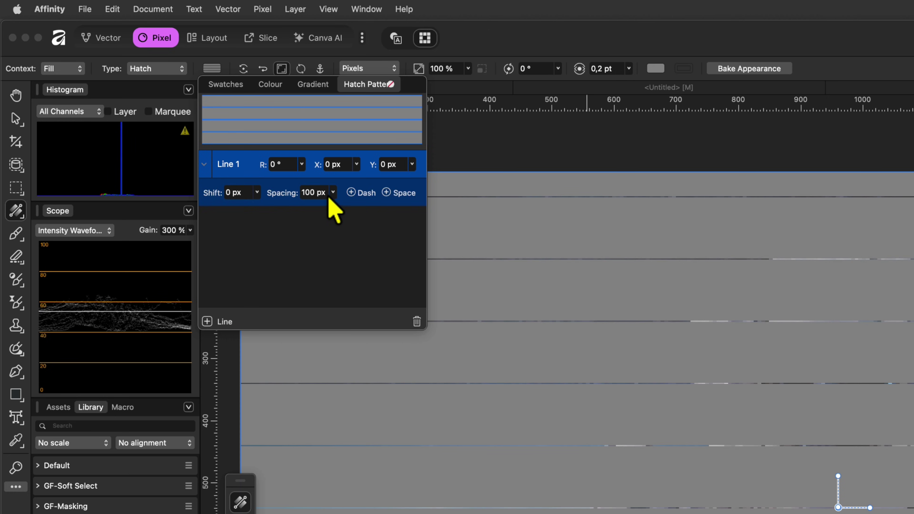
{"action": "left_click", "coordinate": [310, 193]}
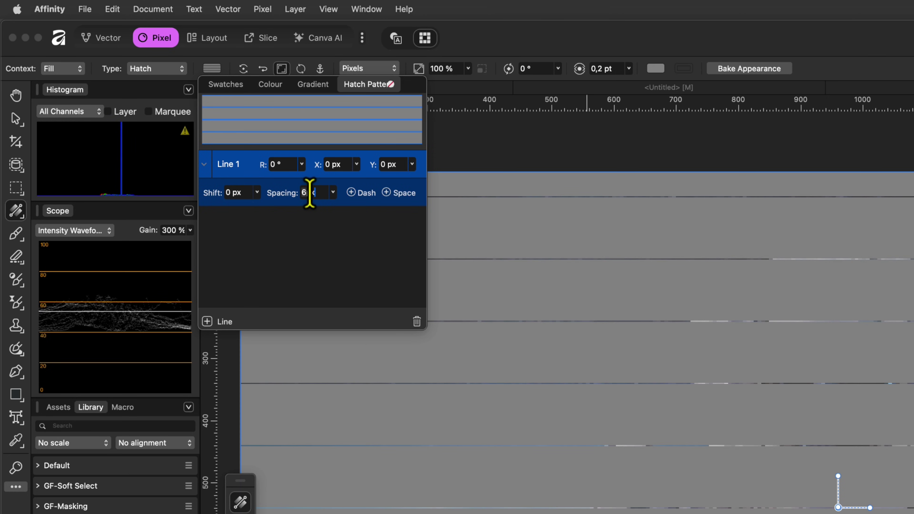
{"action": "type", "text": "6"}
{"action": "key", "text": "Return"}
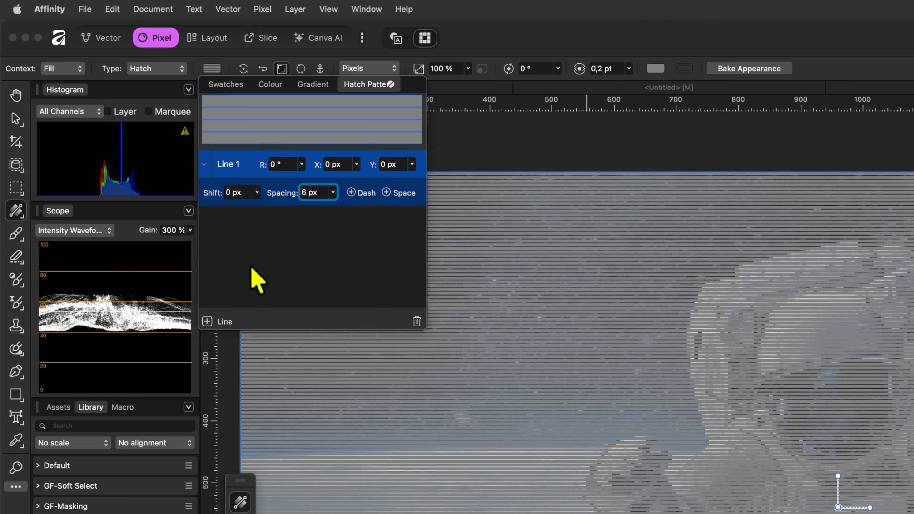
Add a second hatch line rotated 90° with 6 px spacing.
{"action": "left_click", "coordinate": [207, 322]}
{"action": "double_click", "coordinate": [272, 221]}
{"action": "key", "text": "BackSpace"}
{"action": "type", "text": "90"}
{"action": "key", "text": "Tab"}
{"action": "left_click", "coordinate": [206, 222]}
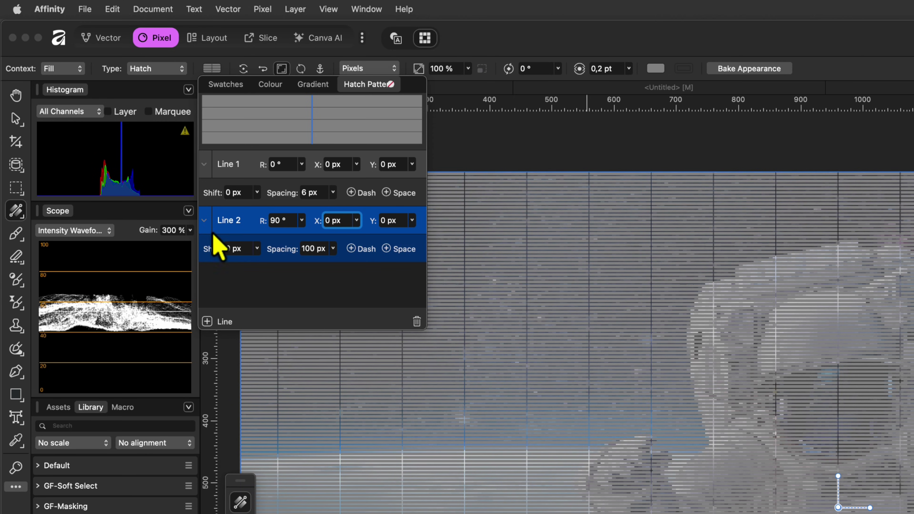
{"action": "left_click", "coordinate": [311, 252]}
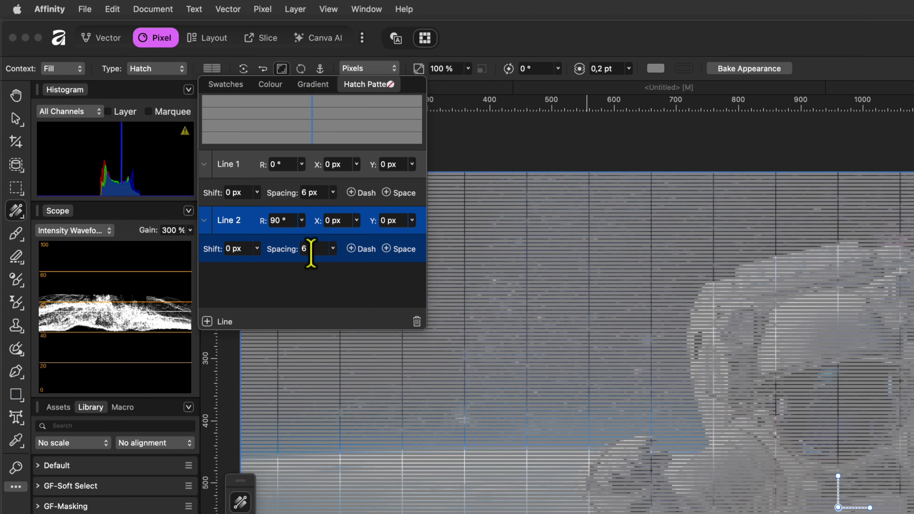
{"action": "type", "text": "6 px"}
{"action": "key", "text": "Return"}
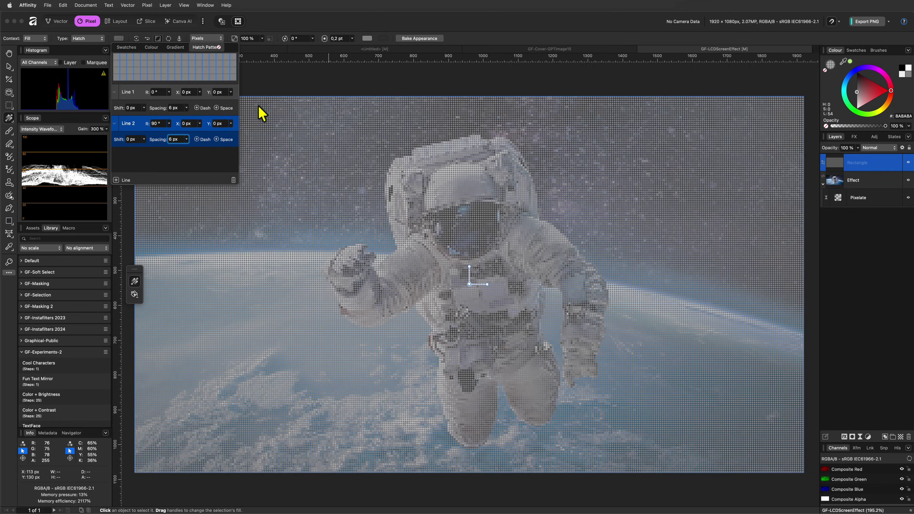
Select the hatched rectangle and shift the hatch origin until the crosses form a grid.
{"action": "left_click", "coordinate": [270, 91]}
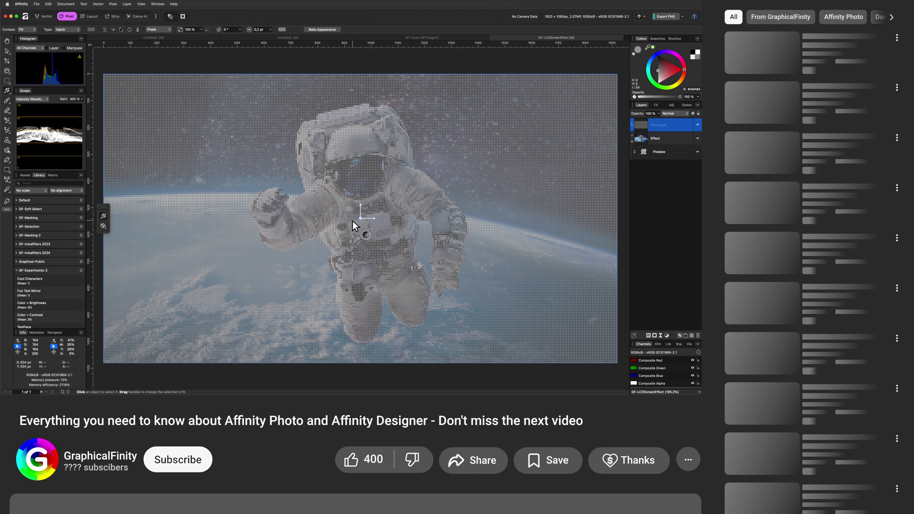
{"action": "left_click", "coordinate": [462, 292]}
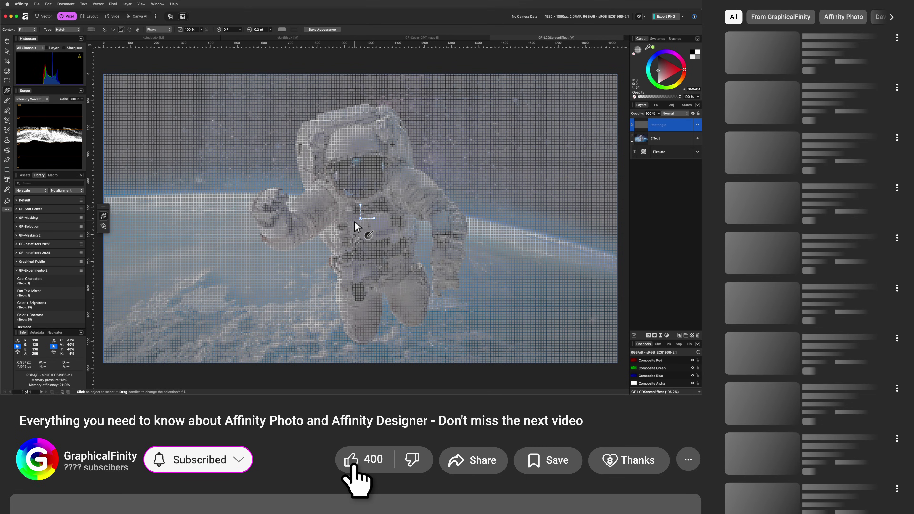
{"action": "scroll", "coordinate": [356, 226], "scroll_direction": "up", "scroll_amount": 5}
{"action": "scroll", "coordinate": [355, 224], "scroll_direction": "up", "scroll_amount": 5}
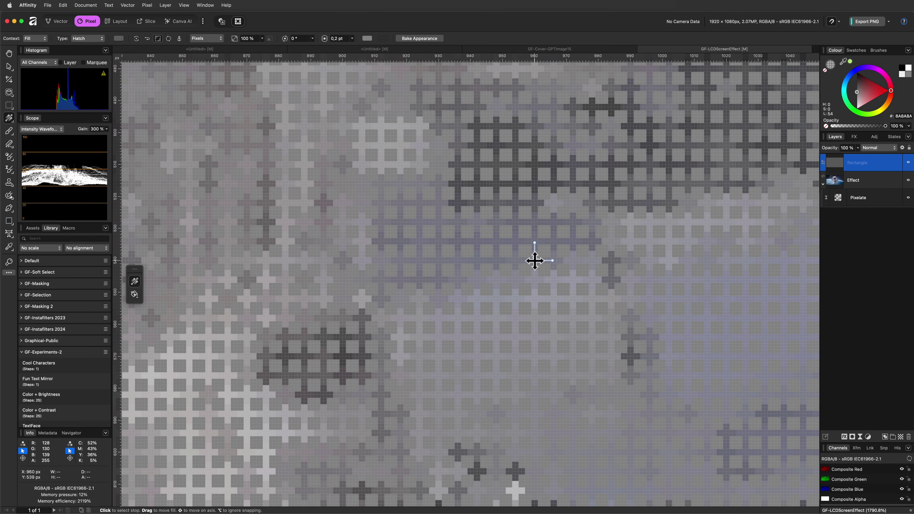
{"action": "left_click_drag", "start_coordinate": [535, 259], "coordinate": [539, 272]}
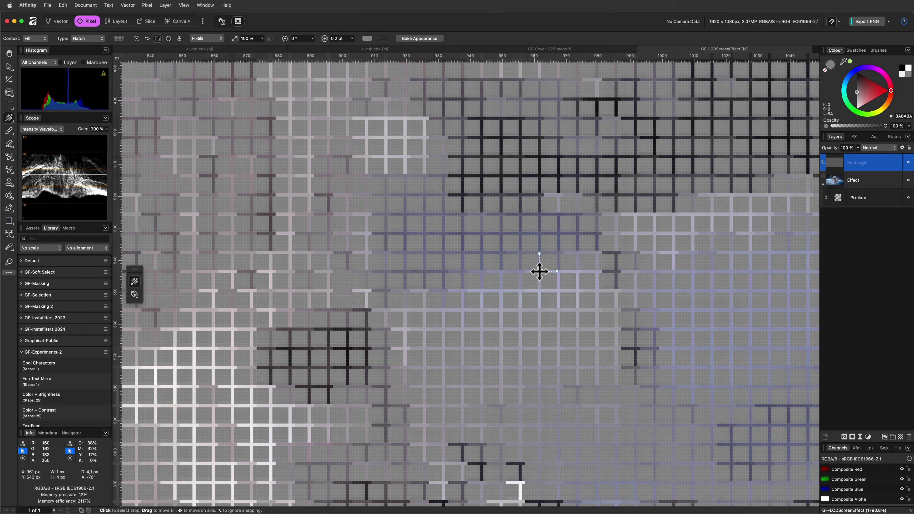
Check alignment at 18% and 15% opacity, nudge the origin left, then restore 100% and zoom to fit.
{"action": "key", "text": "1"}
{"action": "key", "text": "8"}
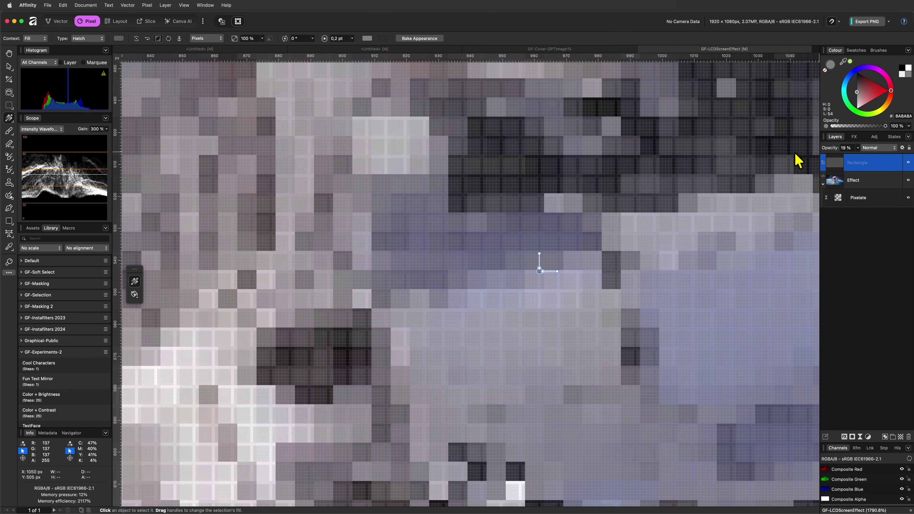
{"action": "key", "text": "1"}
{"action": "key", "text": "5"}
{"action": "left_click_drag", "start_coordinate": [539, 272], "coordinate": [524, 270]}
{"action": "key", "text": "0"}
{"action": "key", "text": "super+0"}
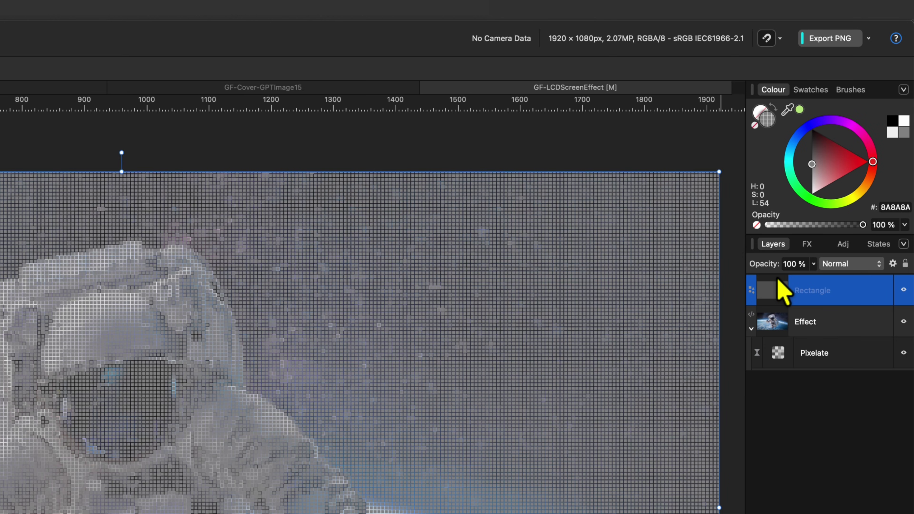
Clip the hatch rectangle into the Effect layer and place a mid-grey Fill layer beneath Effect.
{"action": "left_click_drag", "start_coordinate": [771, 291], "coordinate": [771, 319]}
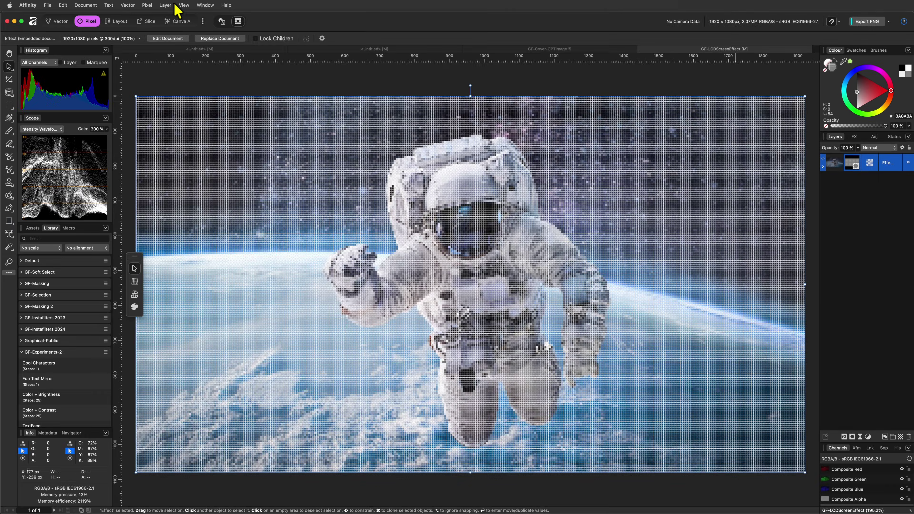
{"action": "left_click", "coordinate": [147, 5]}
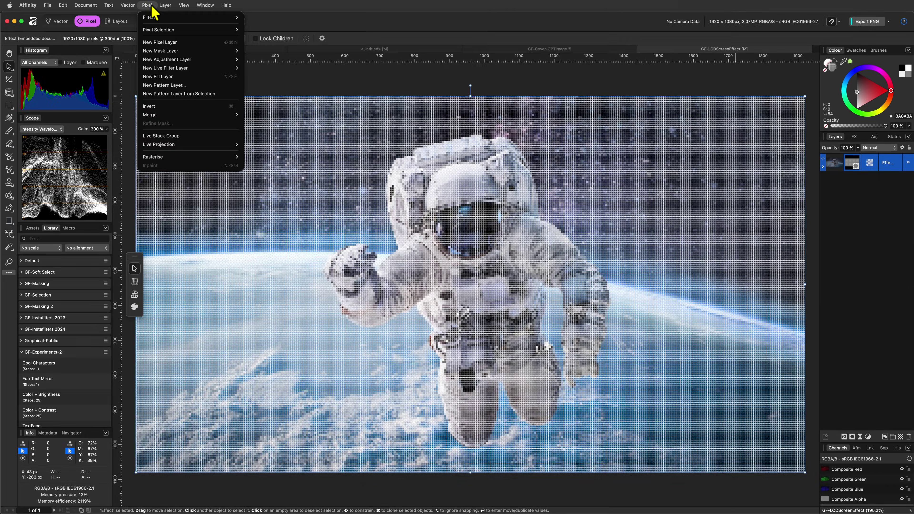
{"action": "left_click", "coordinate": [158, 76]}
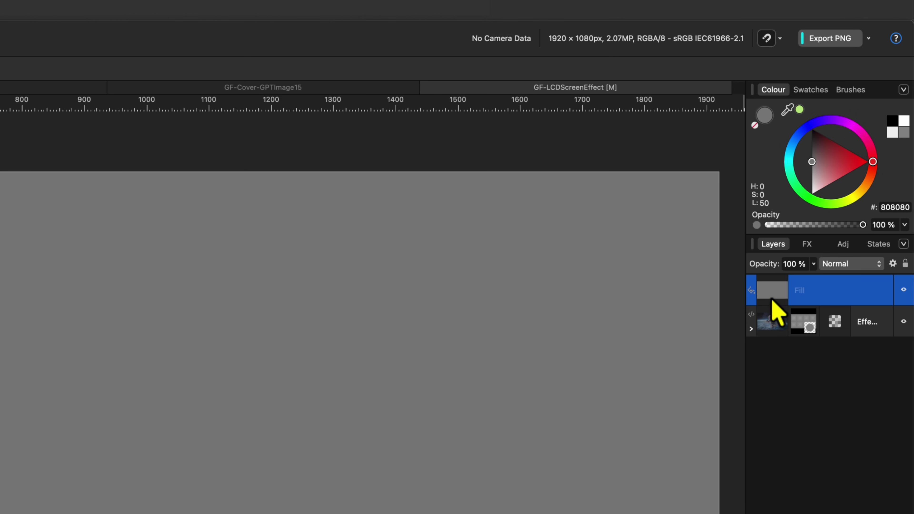
{"action": "left_click_drag", "start_coordinate": [774, 306], "coordinate": [788, 347]}
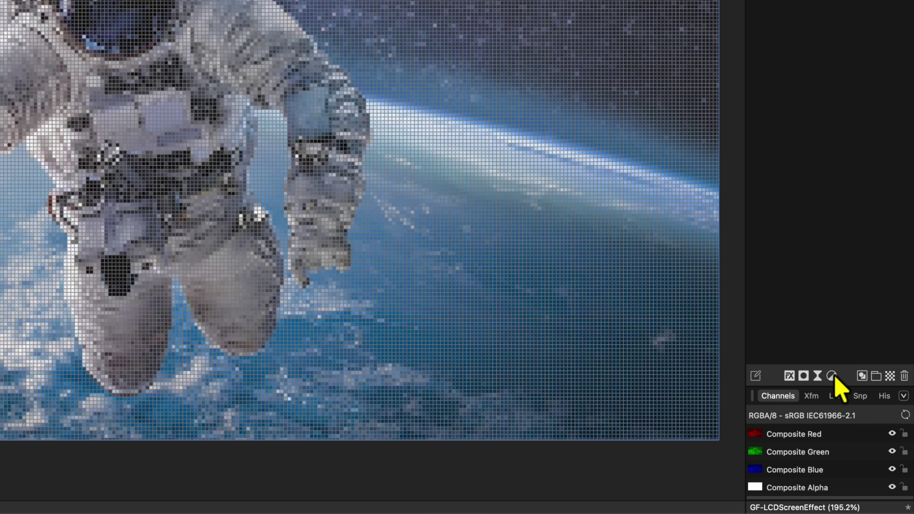
Apply the LCD Green Gradient Map preset from the Adjustments panel.
{"action": "left_click", "coordinate": [833, 376]}
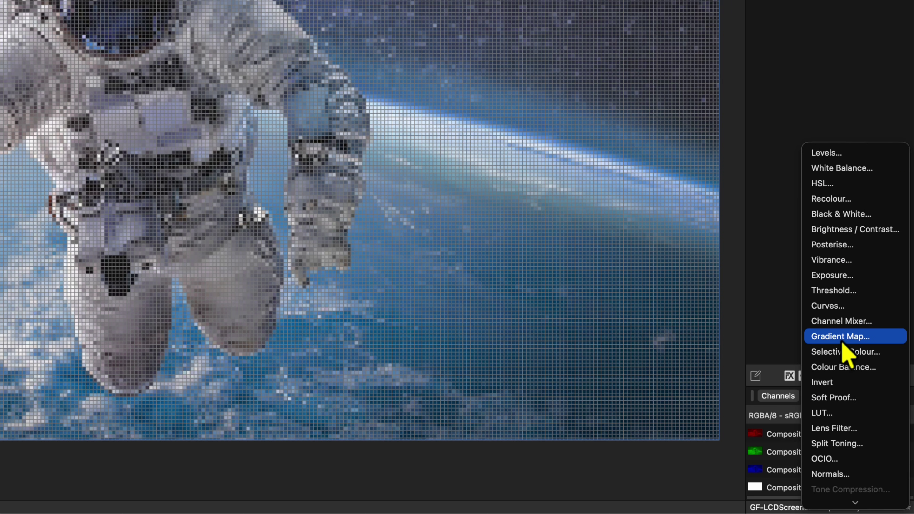
{"action": "key", "text": "Escape"}
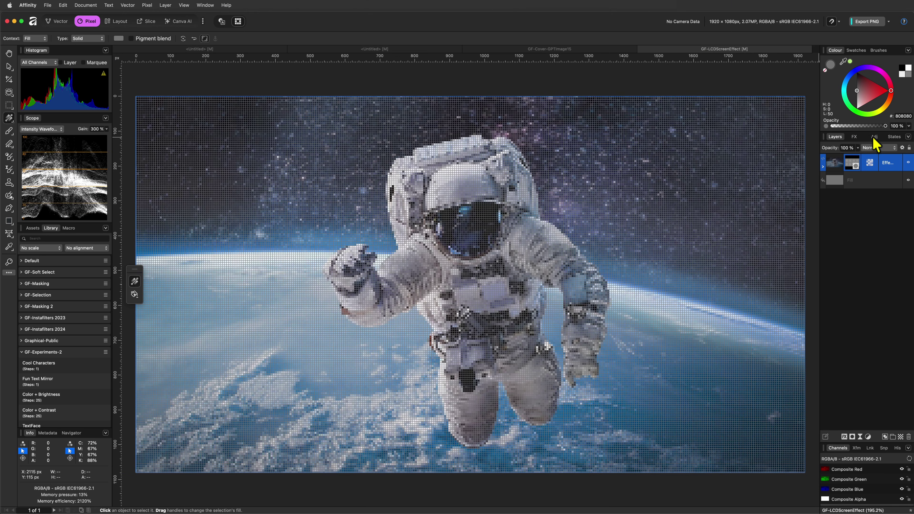
{"action": "left_click", "coordinate": [873, 139]}
{"action": "left_click", "coordinate": [841, 286]}
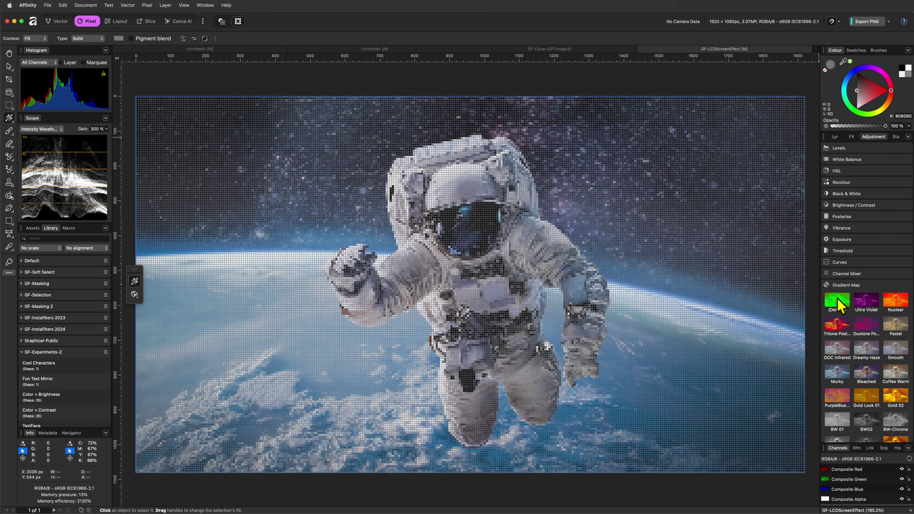
{"action": "scroll", "coordinate": [857, 371], "scroll_direction": "down", "scroll_amount": 5}
{"action": "left_click", "coordinate": [895, 305]}
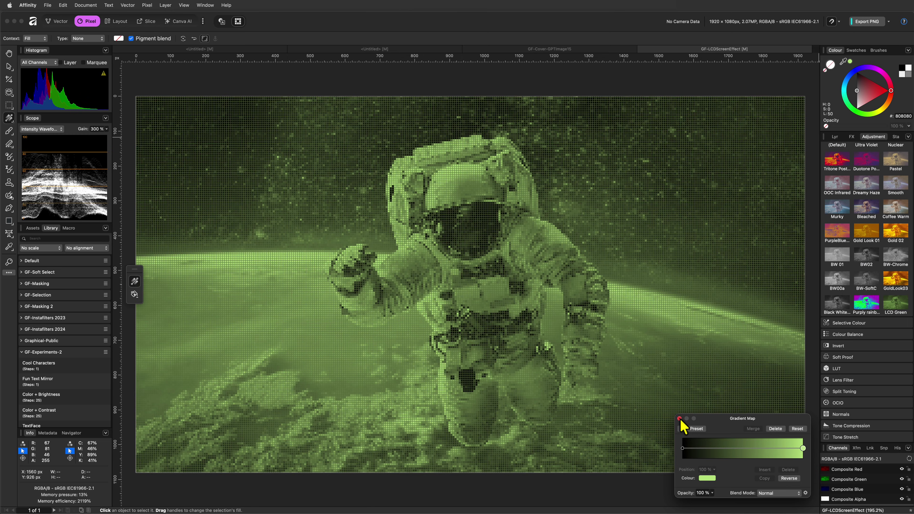
{"action": "left_click", "coordinate": [669, 415]}
{"action": "left_click", "coordinate": [834, 139]}
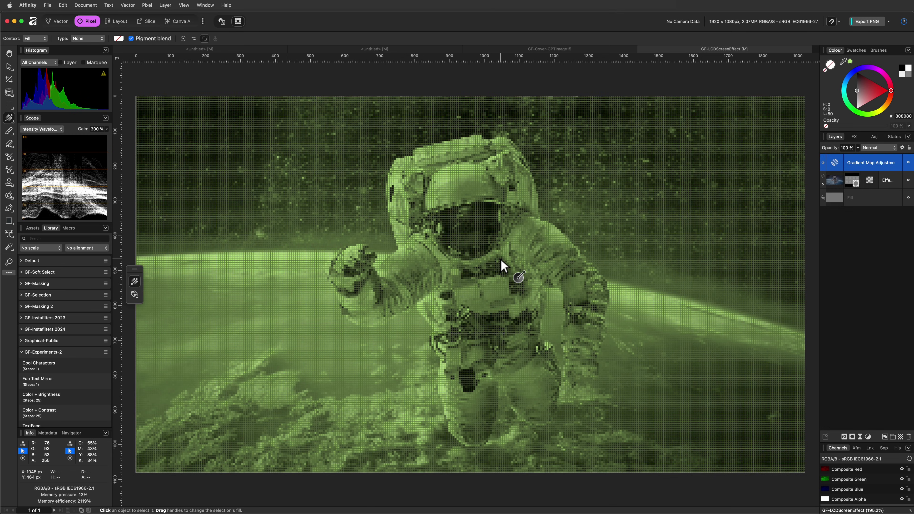
Add a live Gaussian Blur with 0.4 px radius and set its blend mode to Colour Burn.
{"action": "scroll", "coordinate": [503, 265], "scroll_direction": "up", "scroll_amount": 3}
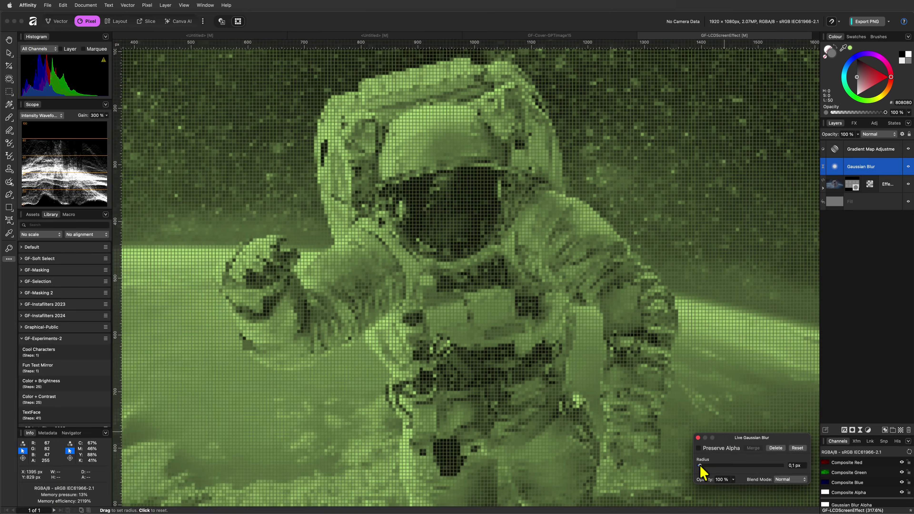
{"action": "left_click_drag", "start_coordinate": [699, 467], "coordinate": [707, 467]}
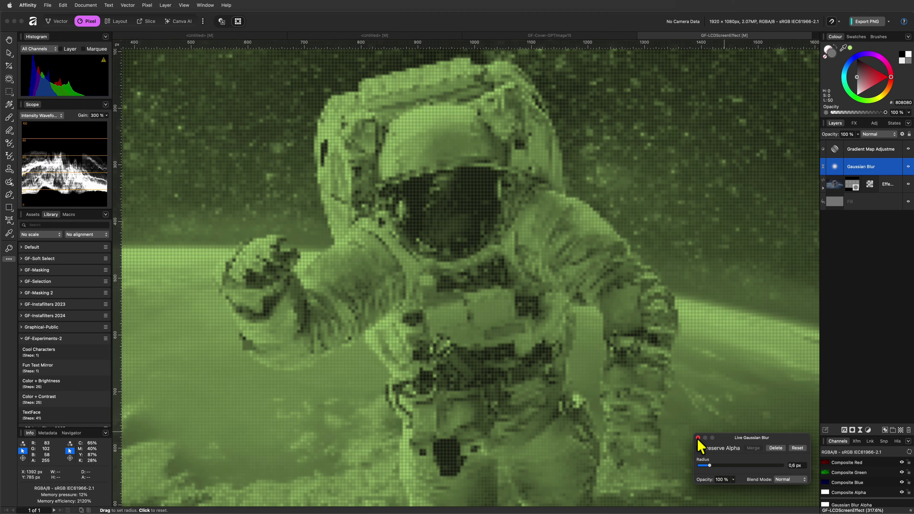
{"action": "left_click", "coordinate": [528, 377]}
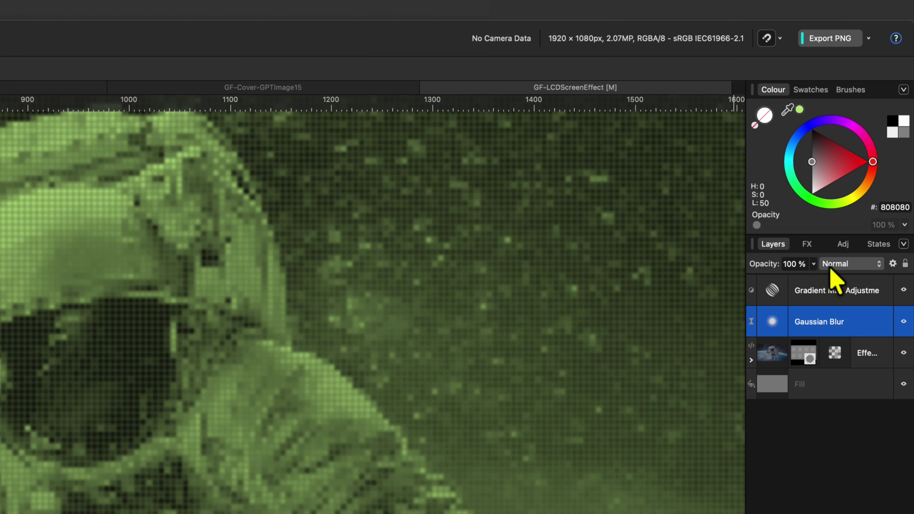
{"action": "left_click", "coordinate": [867, 149]}
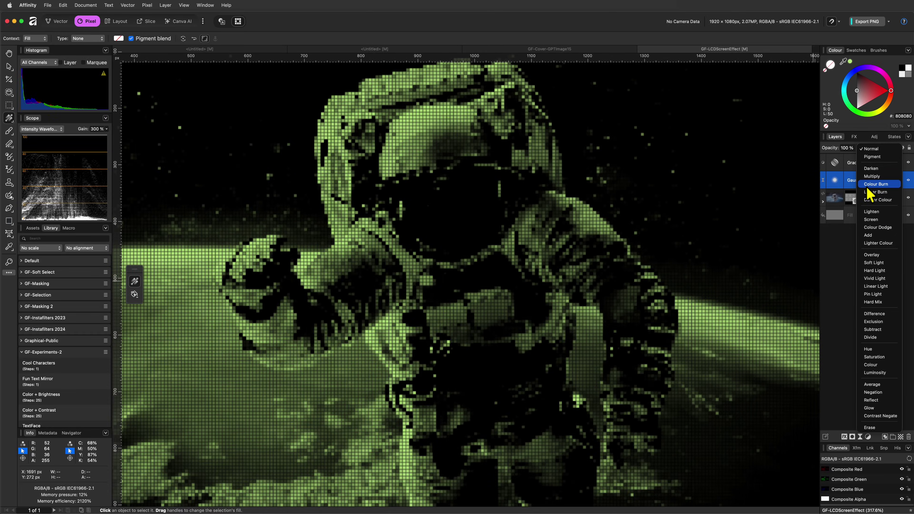
{"action": "left_click", "coordinate": [869, 184]}
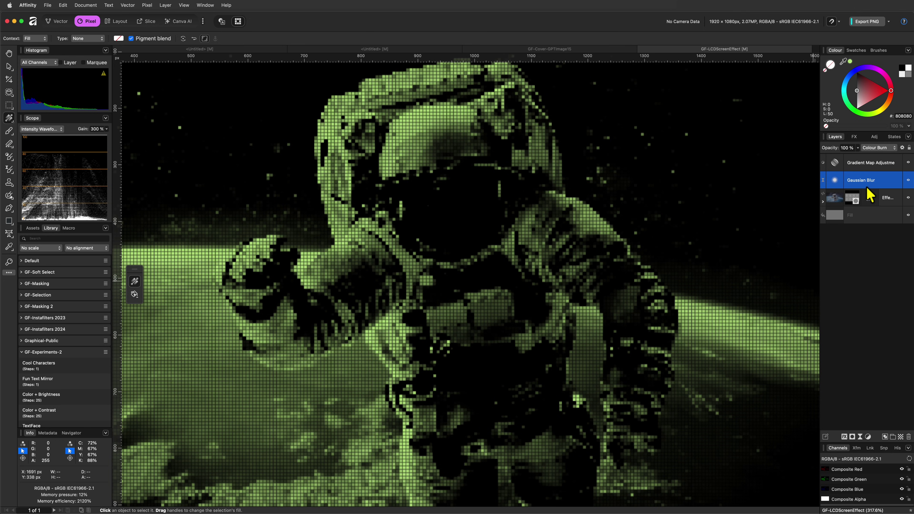
{"action": "key", "text": "super+0"}
Set the blur layer to 59% opacity and open the Gradient Map layer's settings.
{"action": "key", "text": "5"}
{"action": "key", "text": "9"}
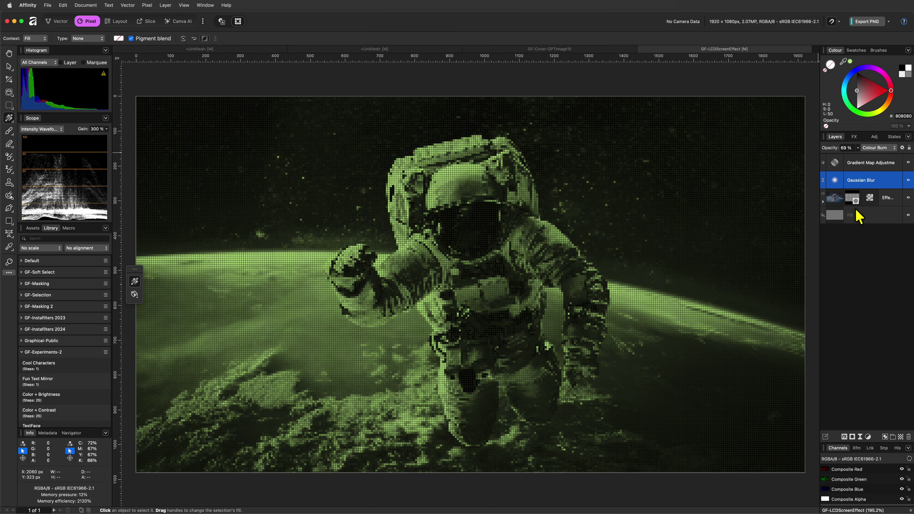
{"action": "left_click", "coordinate": [858, 164]}
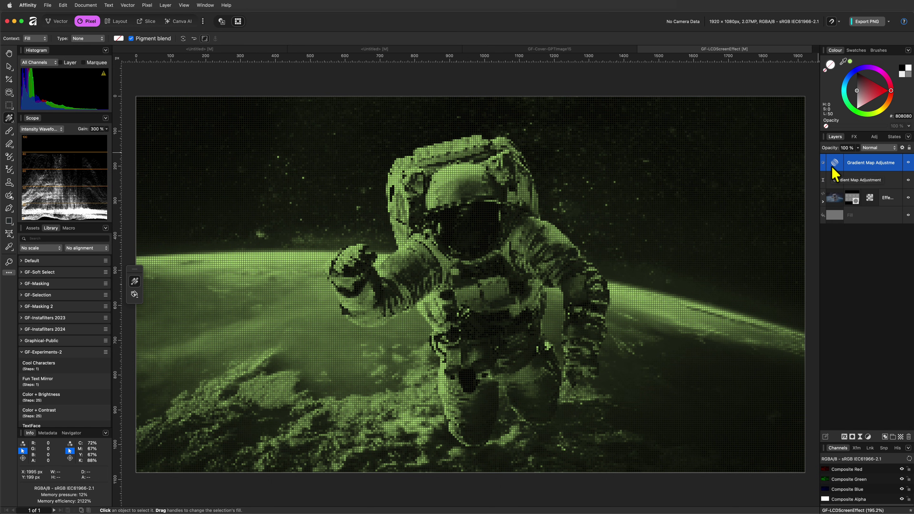
{"action": "left_click", "coordinate": [833, 165]}
Make the dark gradient stop near-black 080808, reposition the middle stop and add one around 55%.
{"action": "left_click", "coordinate": [706, 478]}
{"action": "left_click_drag", "start_coordinate": [752, 423], "coordinate": [755, 409]}
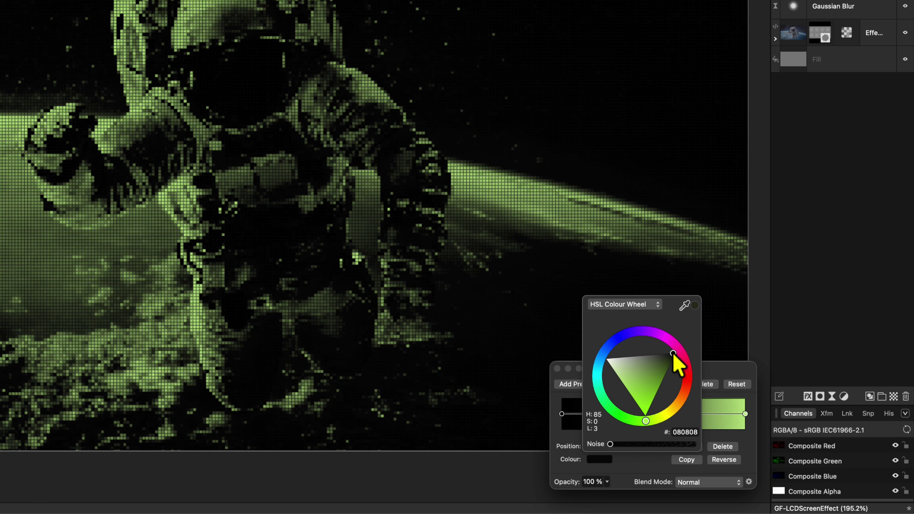
{"action": "left_click", "coordinate": [635, 469]}
{"action": "mouse_move", "coordinate": [598, 414]}
{"action": "left_mouse_down"}
{"action": "mouse_move", "coordinate": [653, 419]}
{"action": "mouse_move", "coordinate": [609, 414]}
{"action": "left_mouse_up"}
{"action": "left_click_drag", "start_coordinate": [688, 415], "coordinate": [664, 417]}
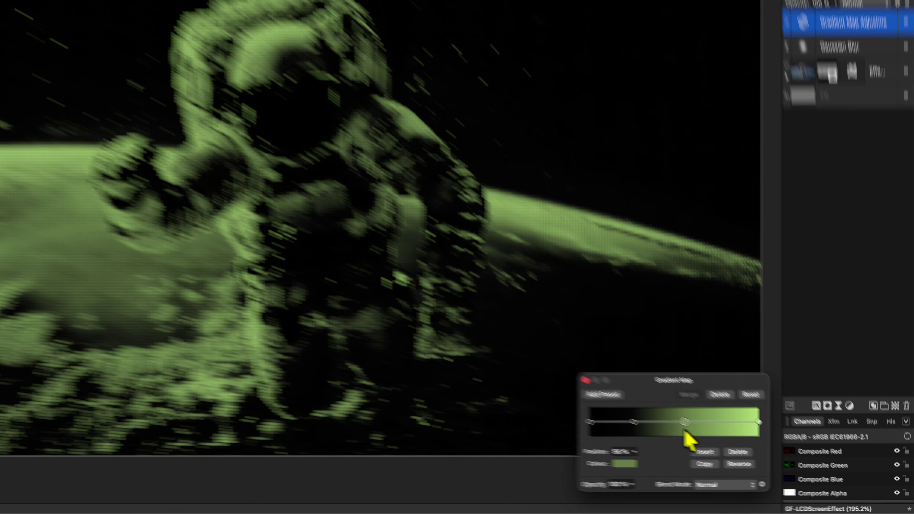
Add a Posterise adjustment above the Gaussian Blur and lower its levels.
{"action": "key", "text": "Return"}
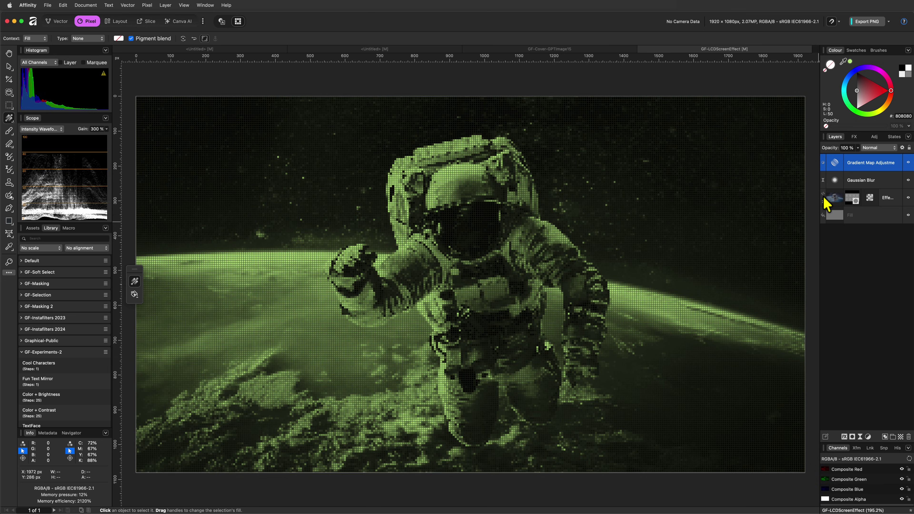
{"action": "left_click", "coordinate": [854, 182]}
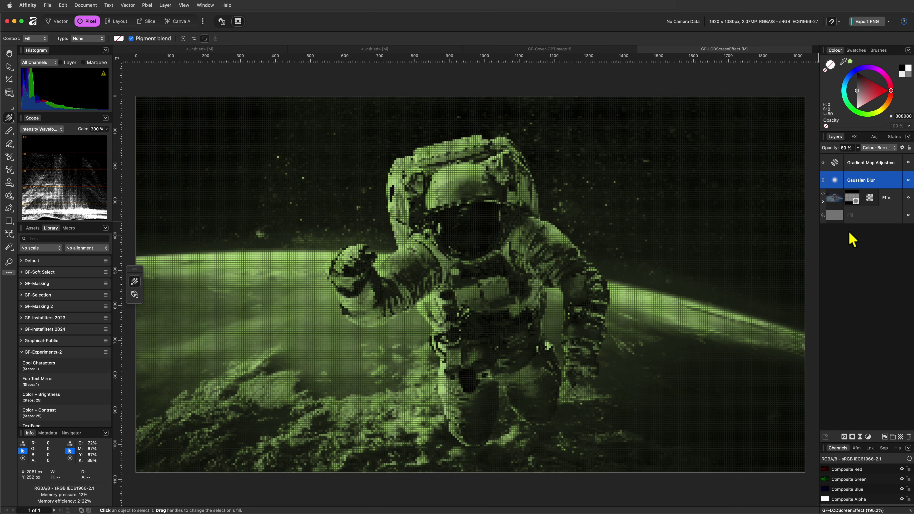
{"action": "left_click", "coordinate": [868, 437]}
{"action": "left_click", "coordinate": [877, 465]}
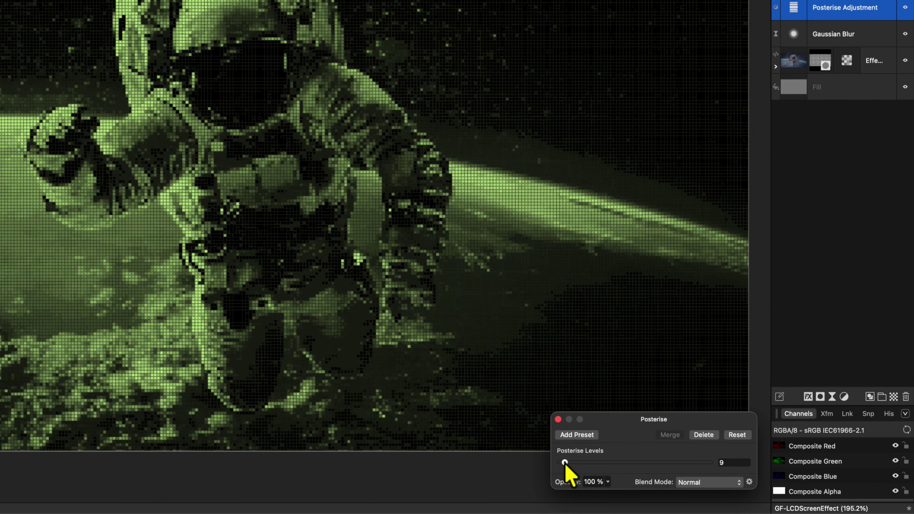
{"action": "left_click_drag", "start_coordinate": [682, 480], "coordinate": [691, 480]}
{"action": "left_click_drag", "start_coordinate": [578, 464], "coordinate": [571, 468]}
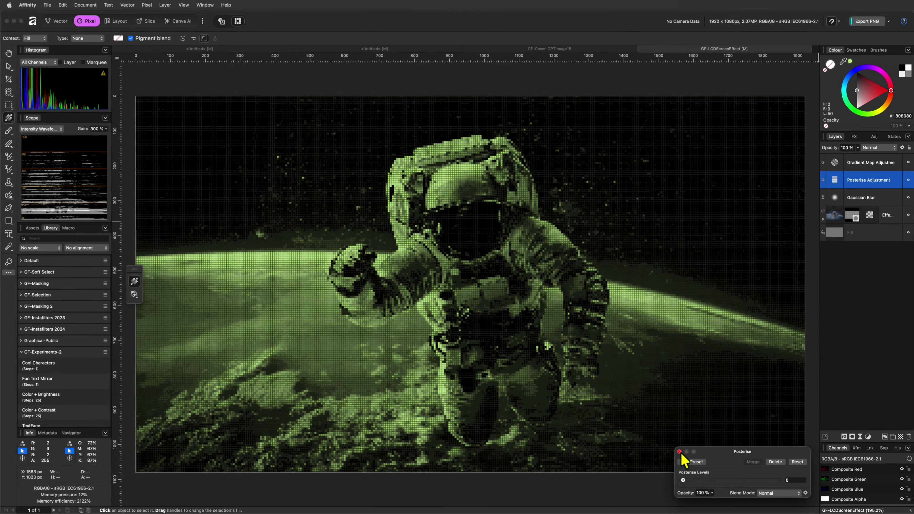
{"action": "left_click", "coordinate": [557, 419]}
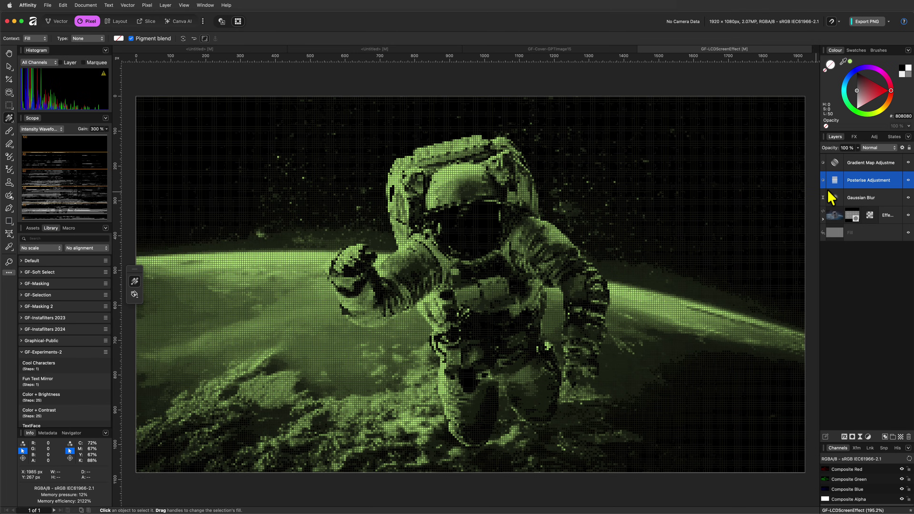
Set the Posterise layer to Screen blending and compare it toggled off and on.
{"action": "left_click", "coordinate": [872, 150]}
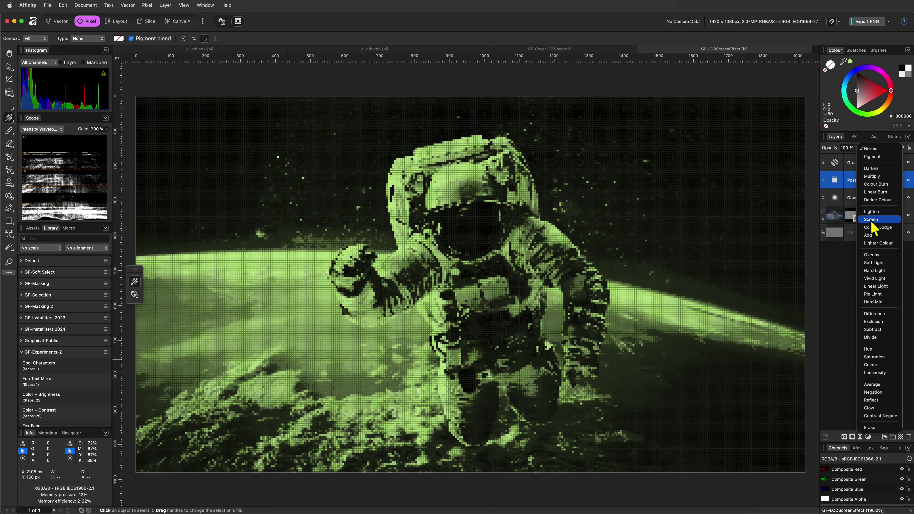
{"action": "left_click", "coordinate": [872, 220]}
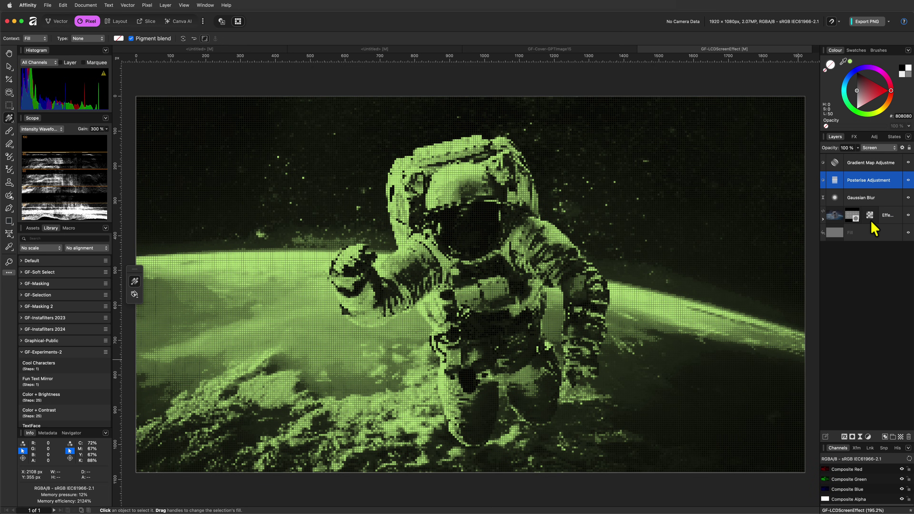
{"action": "left_click", "coordinate": [909, 181]}
{"action": "left_click", "coordinate": [908, 181]}
Toggle the Posterise adjustment off and on to compare the result.
{"action": "left_click", "coordinate": [908, 181]}
{"action": "left_click", "coordinate": [909, 180]}
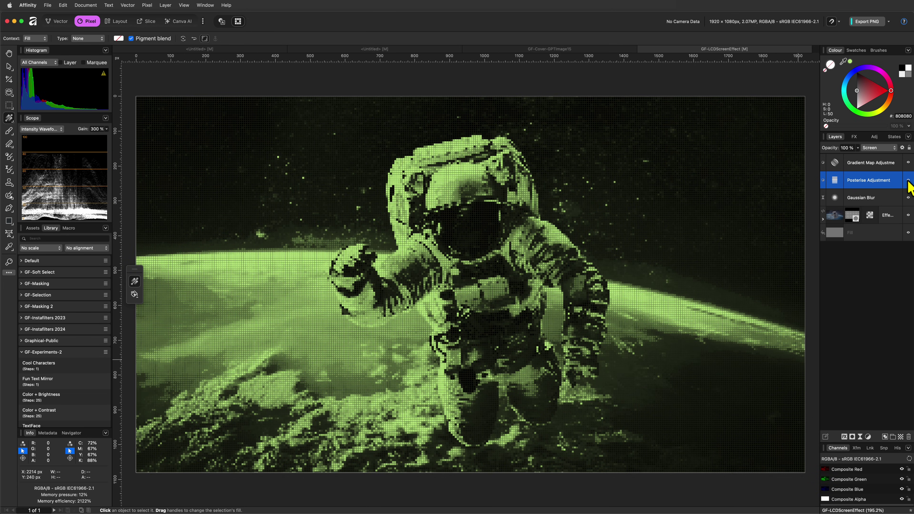
{"action": "left_click", "coordinate": [908, 181]}
{"action": "left_click", "coordinate": [909, 180]}
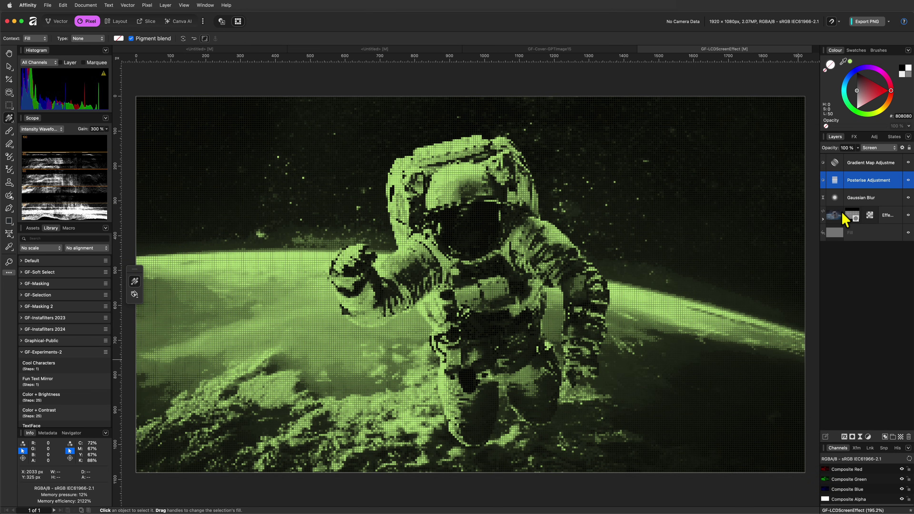
Expand the Effect group and nest a Glitch live filter inside Pixelate.
{"action": "left_click", "coordinate": [824, 219]}
{"action": "left_click", "coordinate": [869, 256]}
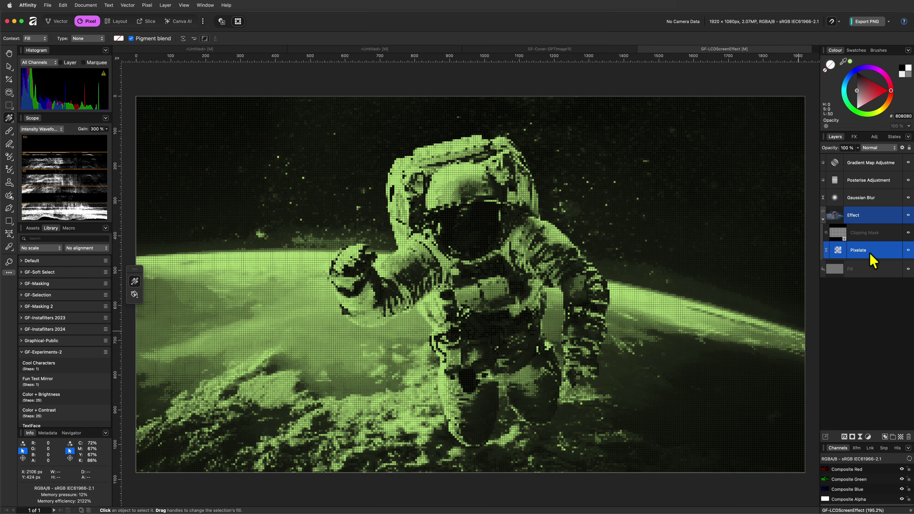
{"action": "left_click", "coordinate": [868, 437]}
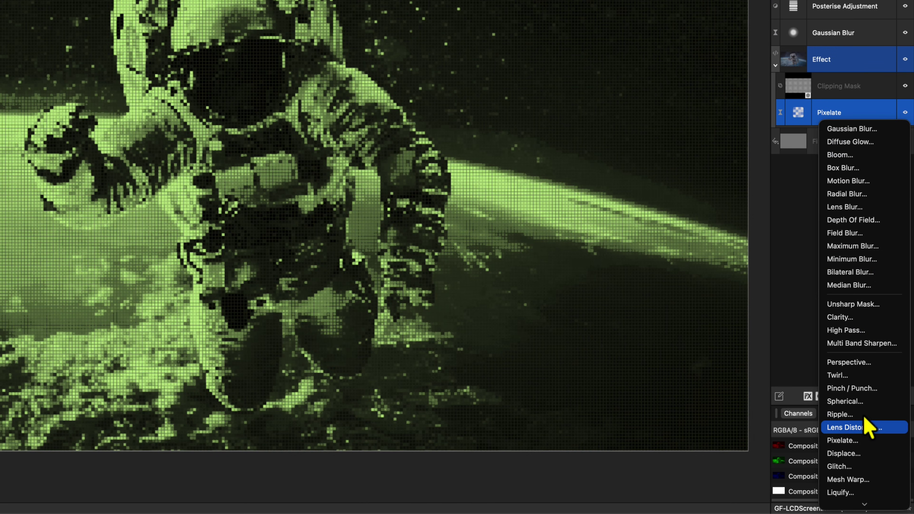
{"action": "left_click", "coordinate": [840, 466]}
{"action": "left_click_drag", "start_coordinate": [794, 43], "coordinate": [852, 121]}
Try the Slice glitch type with stronger glitching, then delete it and reselect Posterise.
{"action": "left_click", "coordinate": [634, 349]}
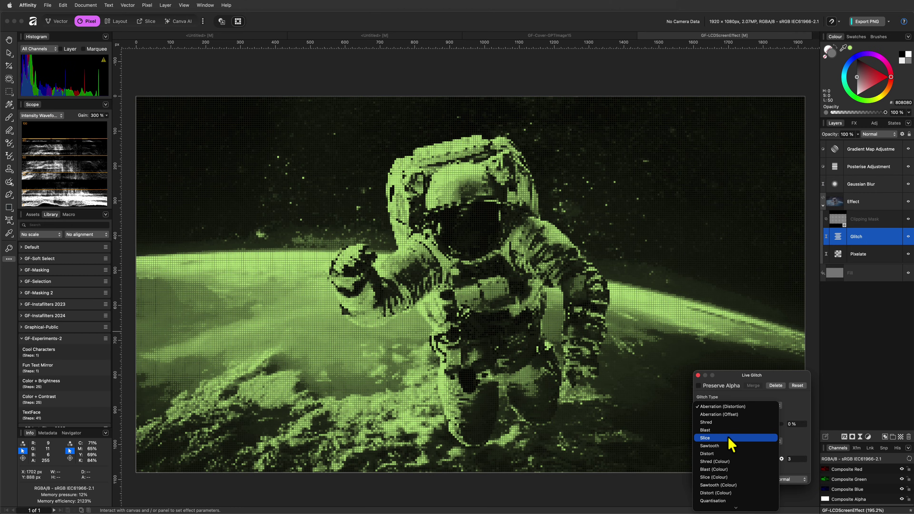
{"action": "left_click", "coordinate": [731, 437]}
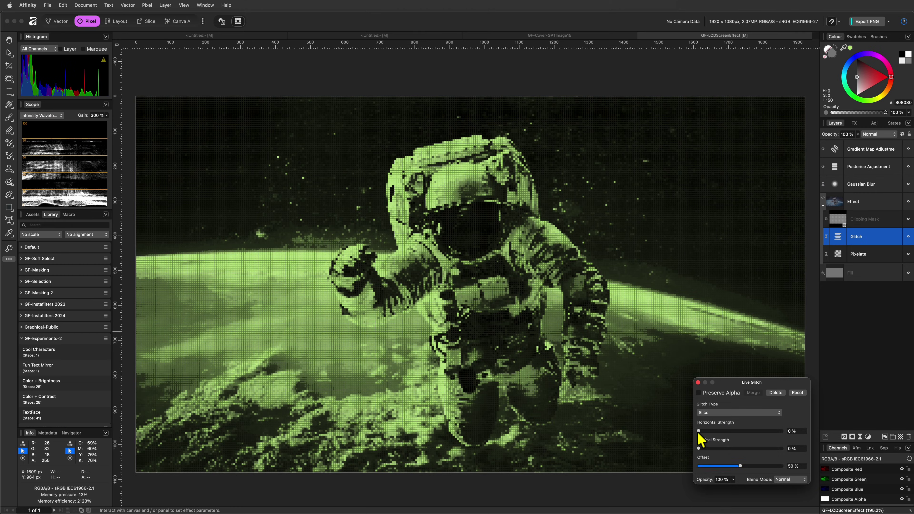
{"action": "left_click_drag", "start_coordinate": [699, 431], "coordinate": [707, 448]}
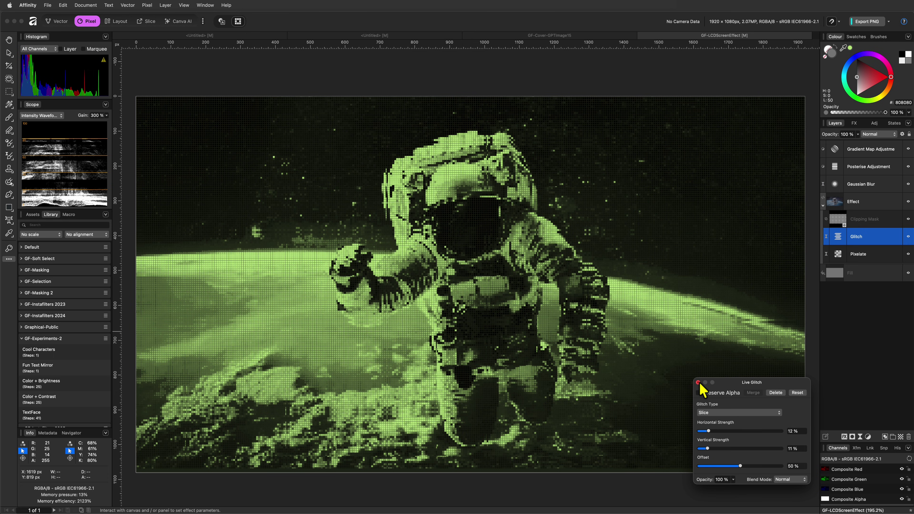
{"action": "left_click", "coordinate": [699, 382]}
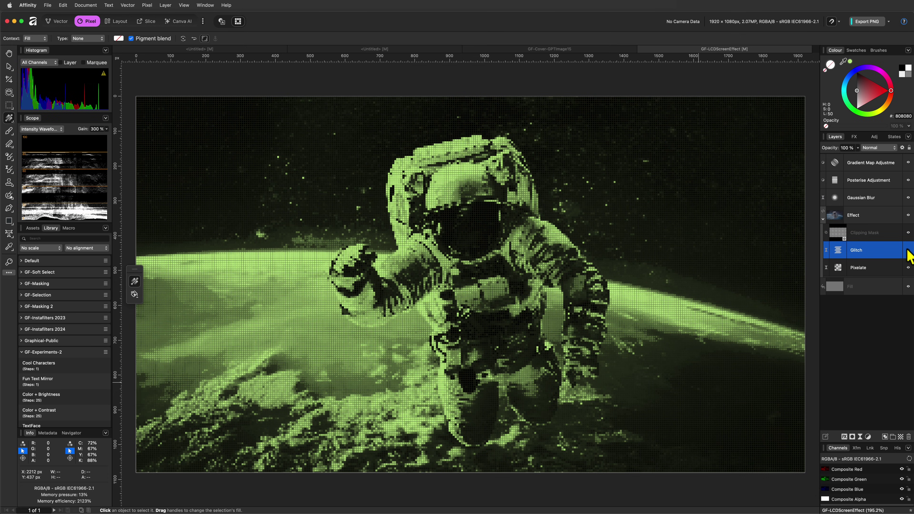
{"action": "key", "text": "Delete"}
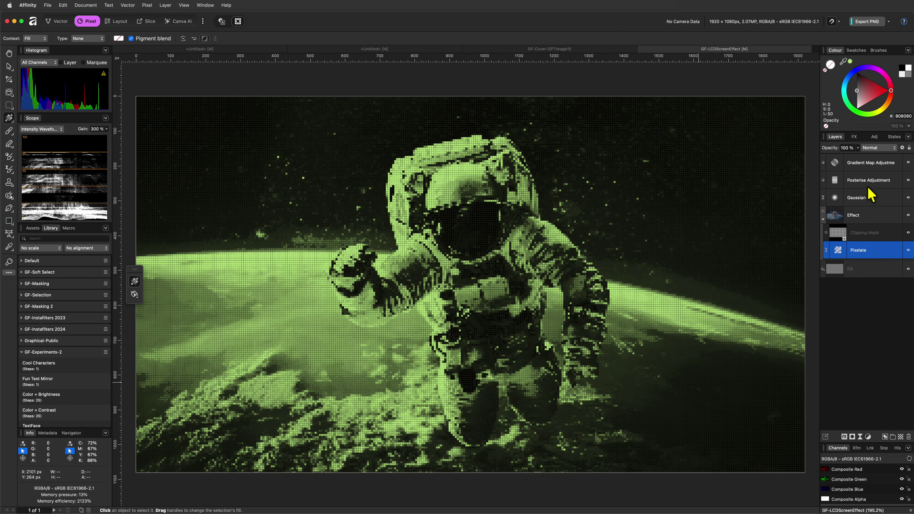
{"action": "left_click", "coordinate": [868, 187]}
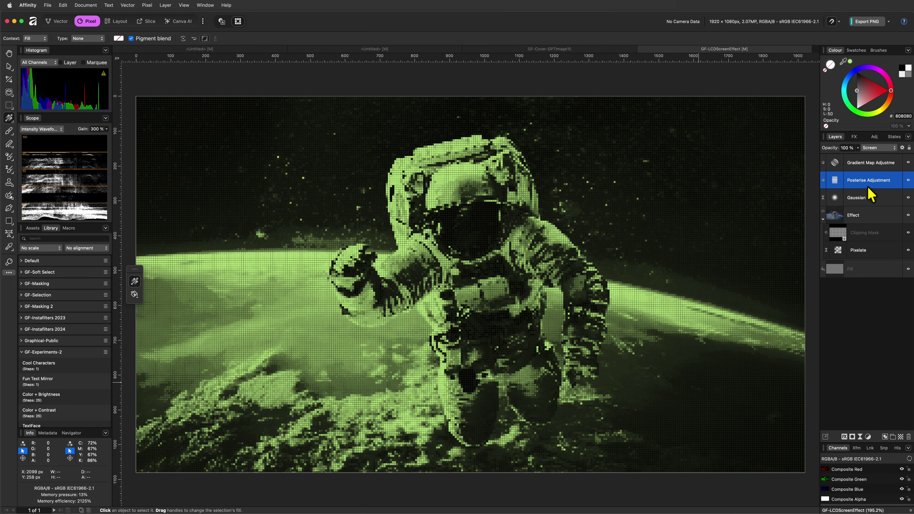
Delete the Posterise adjustment and set the Pixelate filter's Quantisation to 20.
{"action": "key", "text": "Delete"}
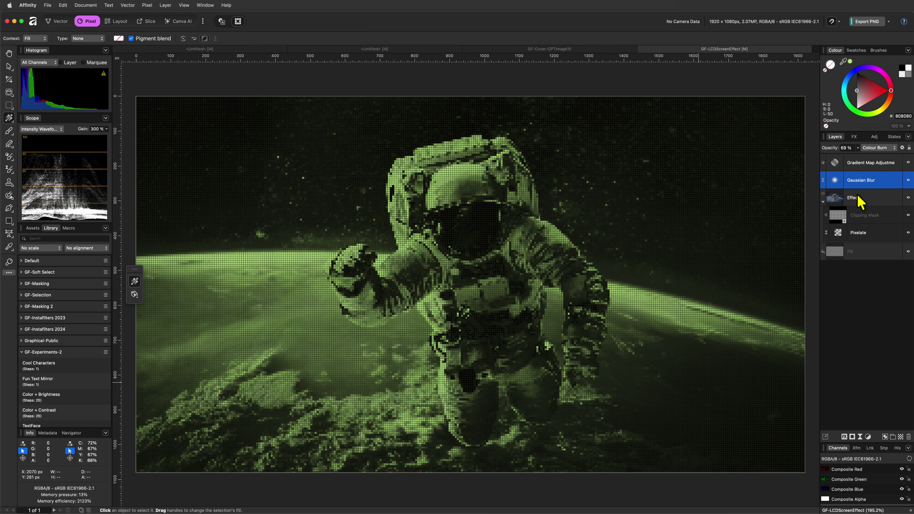
{"action": "double_click", "coordinate": [839, 234]}
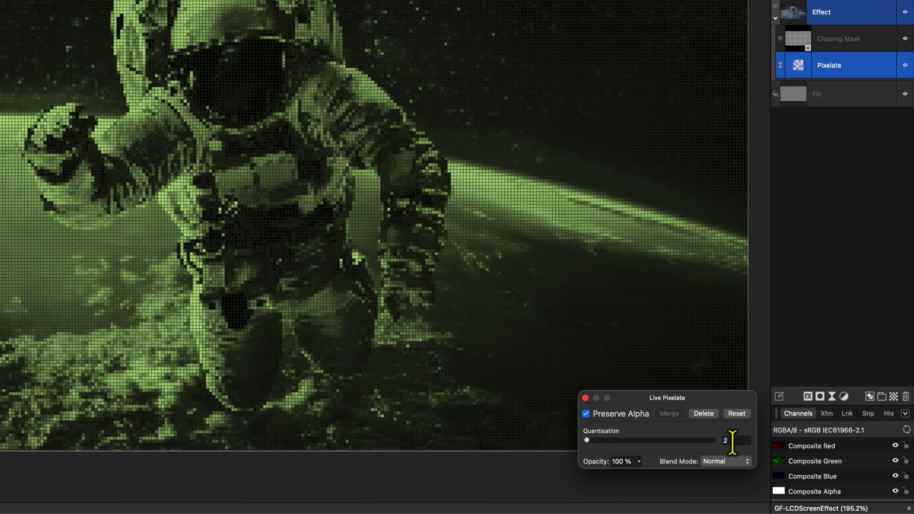
{"action": "left_click", "coordinate": [733, 440]}
{"action": "key", "text": "Return"}
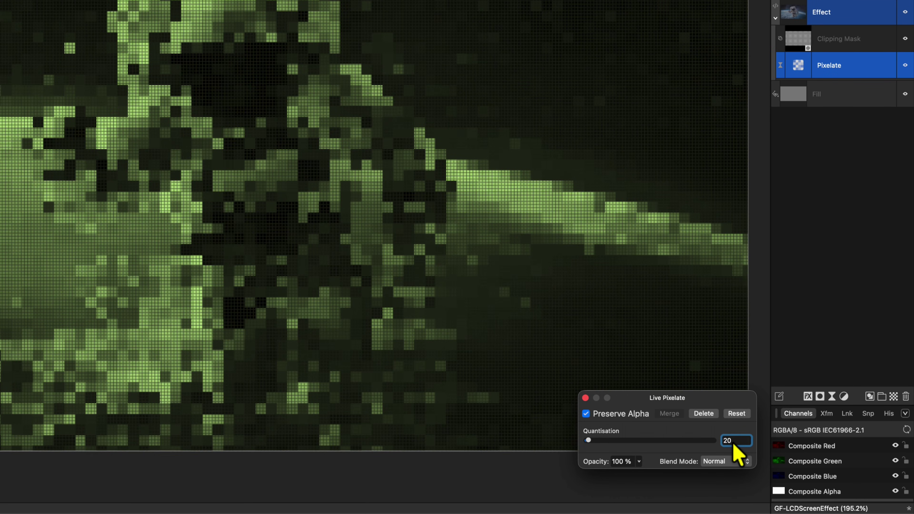
Set Line 1 spacing of the Clipping Mask's hatch pattern to 20 px.
{"action": "left_click", "coordinate": [803, 43]}
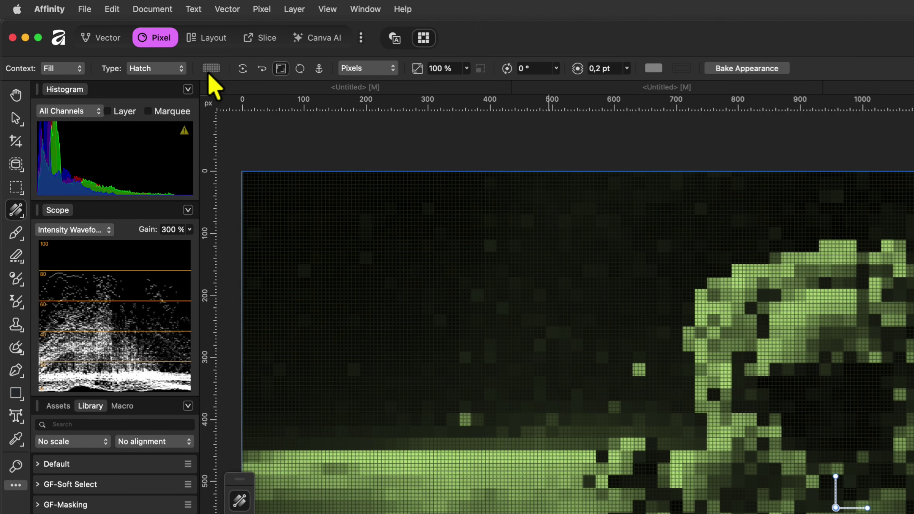
{"action": "left_click", "coordinate": [119, 38]}
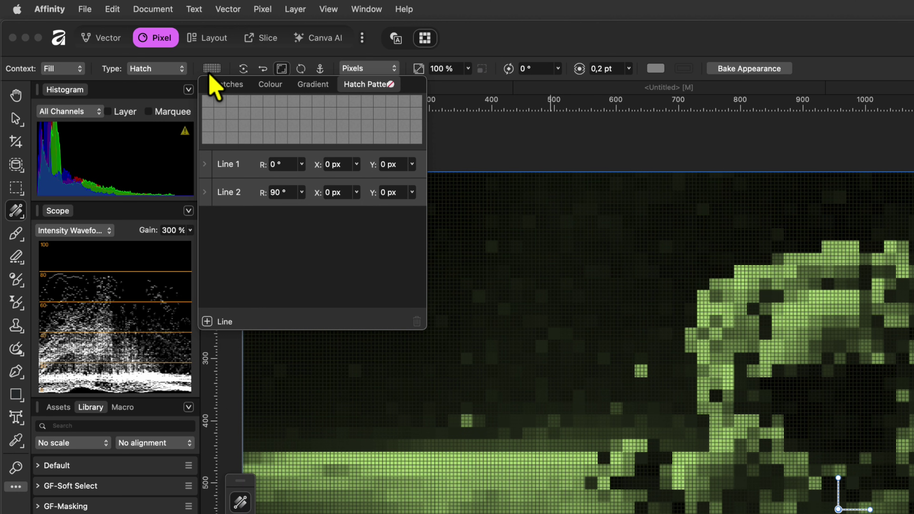
{"action": "left_click", "coordinate": [204, 164]}
{"action": "left_click", "coordinate": [308, 192]}
{"action": "type", "text": "20"}
{"action": "left_click", "coordinate": [212, 229]}
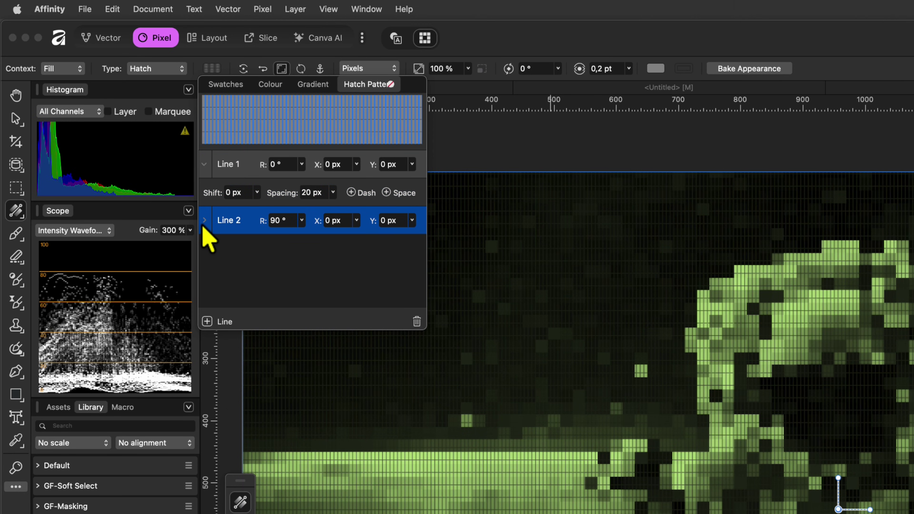
Set Line 2 spacing to 20 px and the hatch line width to 0,5 pt.
{"action": "left_click", "coordinate": [203, 225]}
{"action": "left_click", "coordinate": [309, 248]}
{"action": "type", "text": "20"}
{"action": "scroll", "coordinate": [581, 423], "scroll_direction": "up", "scroll_amount": 5}
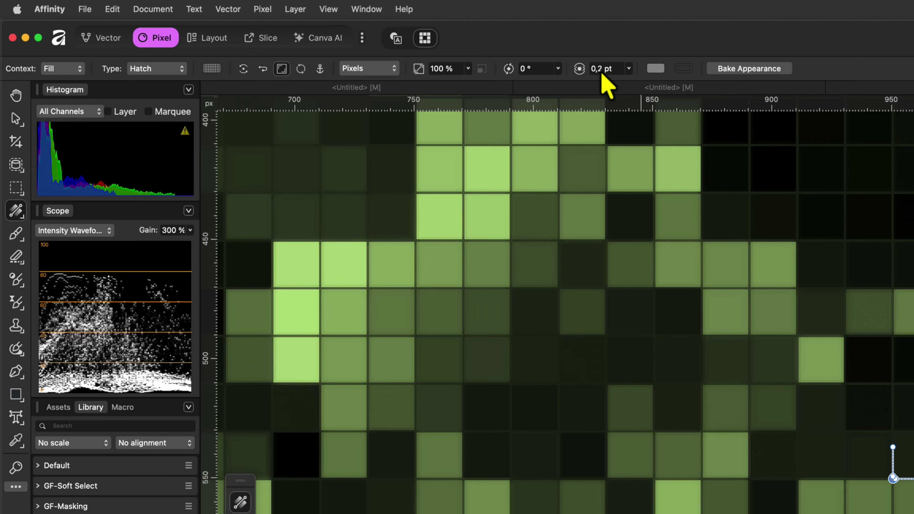
{"action": "left_click", "coordinate": [337, 39]}
{"action": "type", "text": "0,5"}
{"action": "key", "text": "Return"}
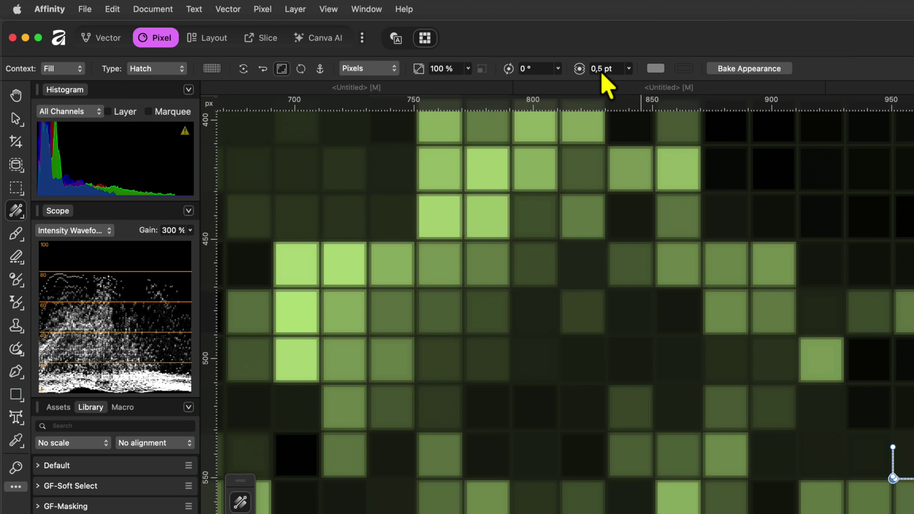
{"action": "key", "text": "super+0"}
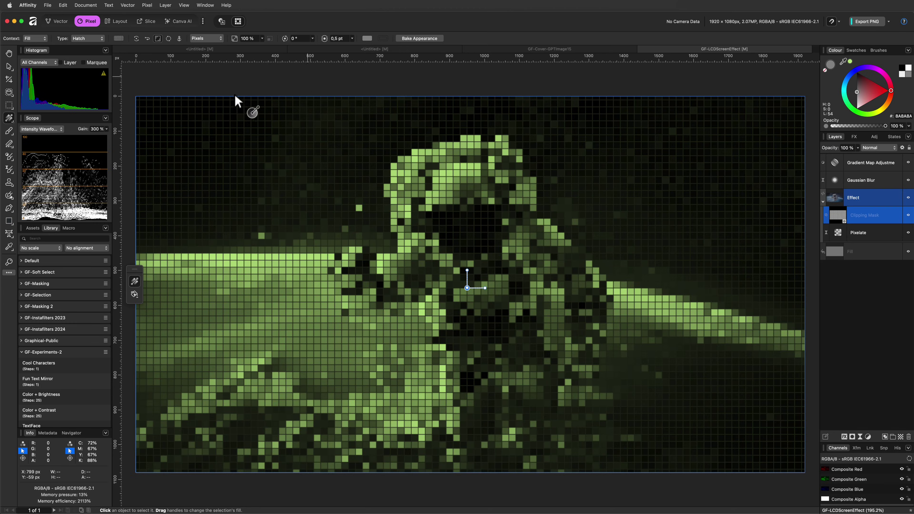
{"action": "key", "text": "v"}
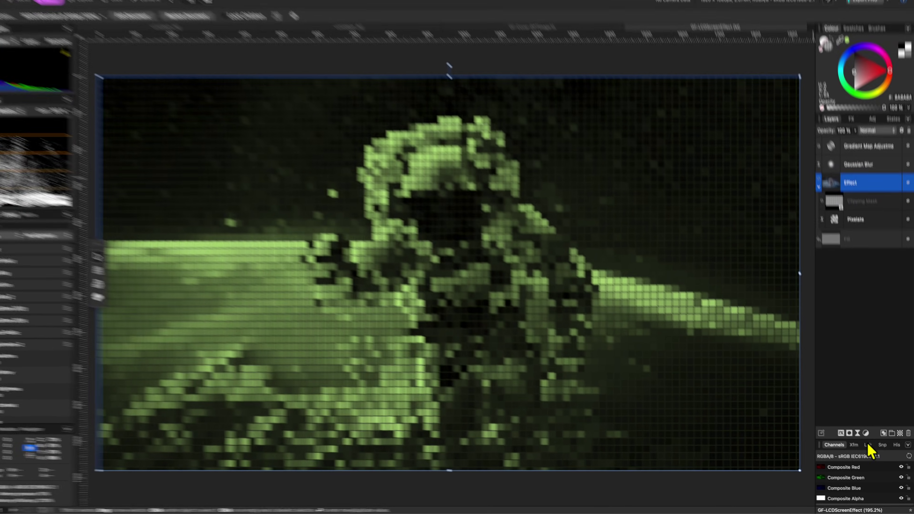
Add a Threshold adjustment at 70 % and set its blend mode to Overlay.
{"action": "left_click", "coordinate": [868, 436]}
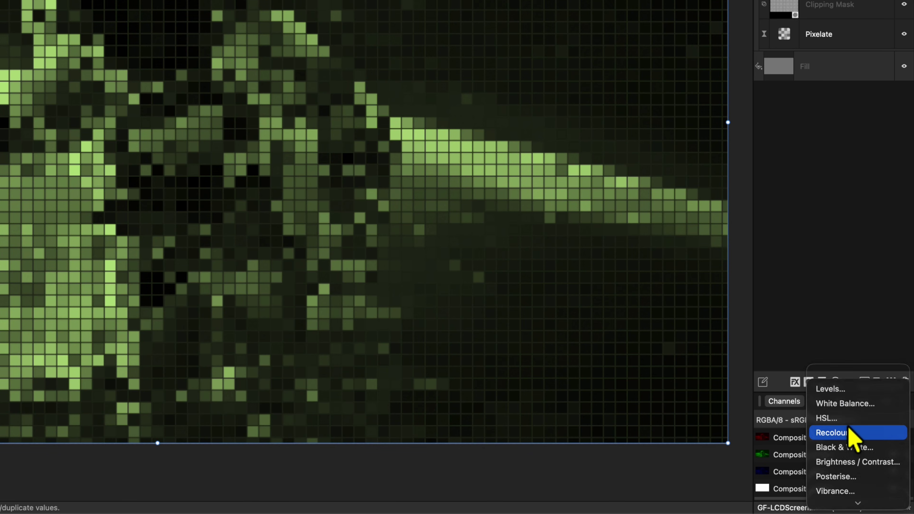
{"action": "left_click", "coordinate": [856, 438]}
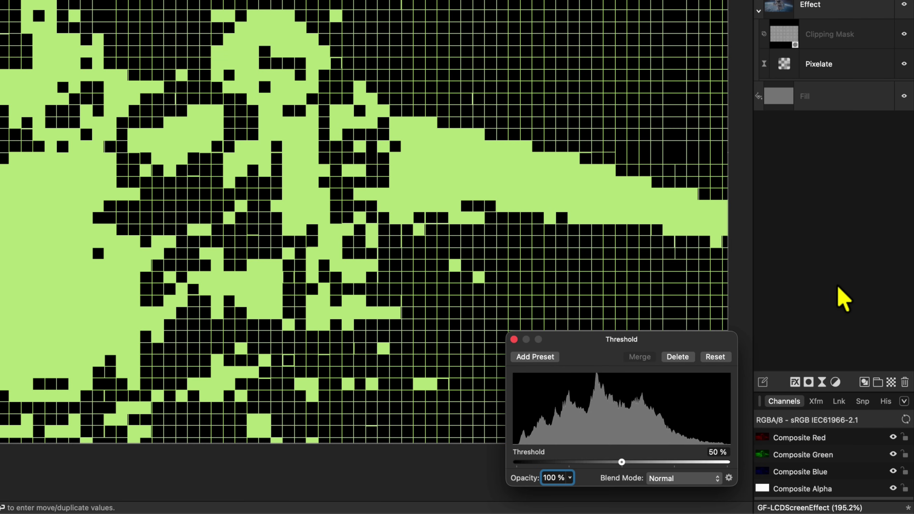
{"action": "left_click_drag", "start_coordinate": [621, 462], "coordinate": [669, 477]}
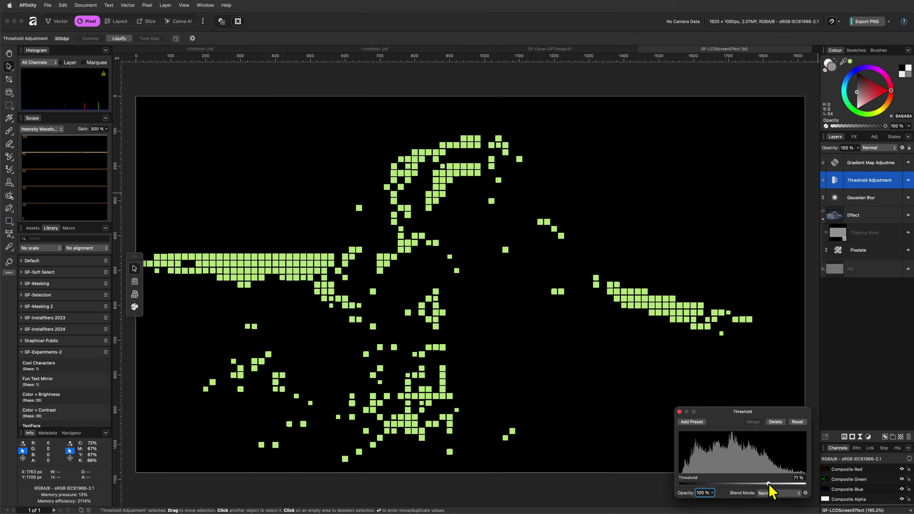
{"action": "left_click_drag", "start_coordinate": [771, 491], "coordinate": [768, 490]}
{"action": "left_click", "coordinate": [679, 412]}
{"action": "left_click", "coordinate": [879, 148]}
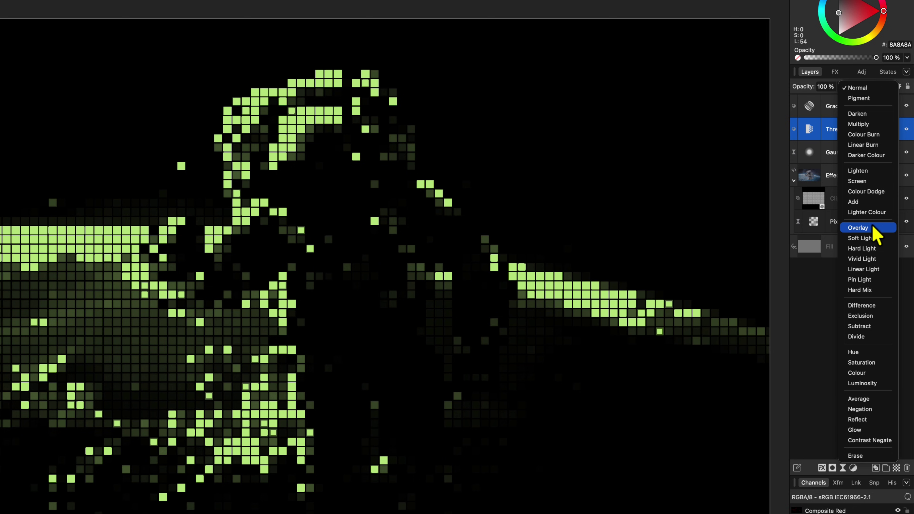
{"action": "left_click", "coordinate": [874, 230]}
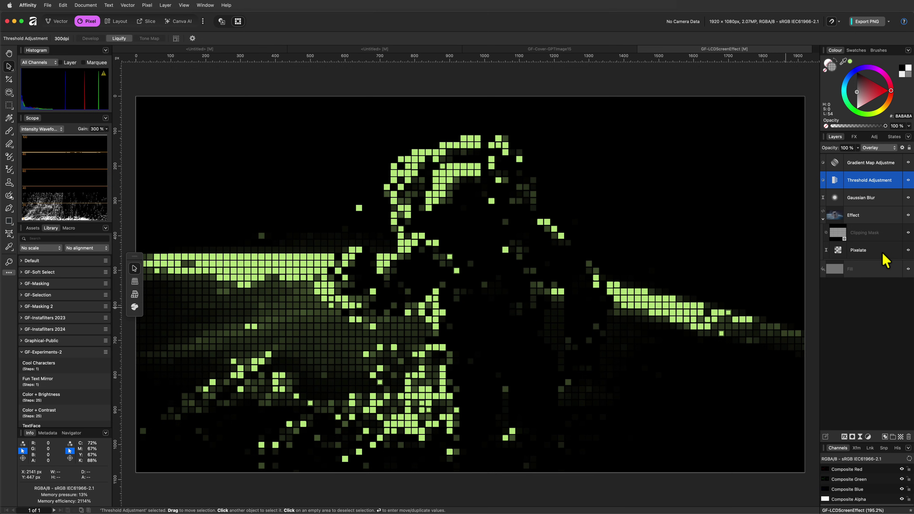
Delete the Threshold adjustment and add a Live Pixelate filter at Quantisation 8 to the Effect layer.
{"action": "key", "text": "Delete"}
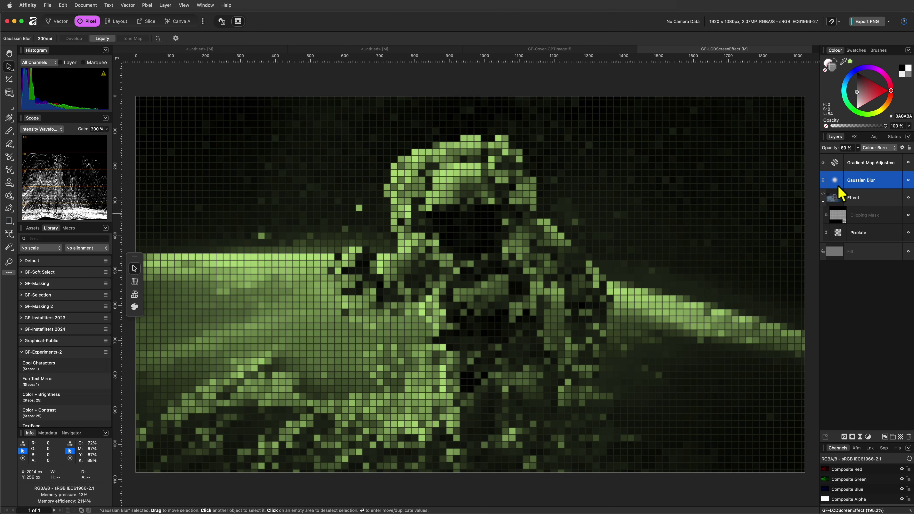
{"action": "left_click", "coordinate": [909, 197], "text": "alt"}
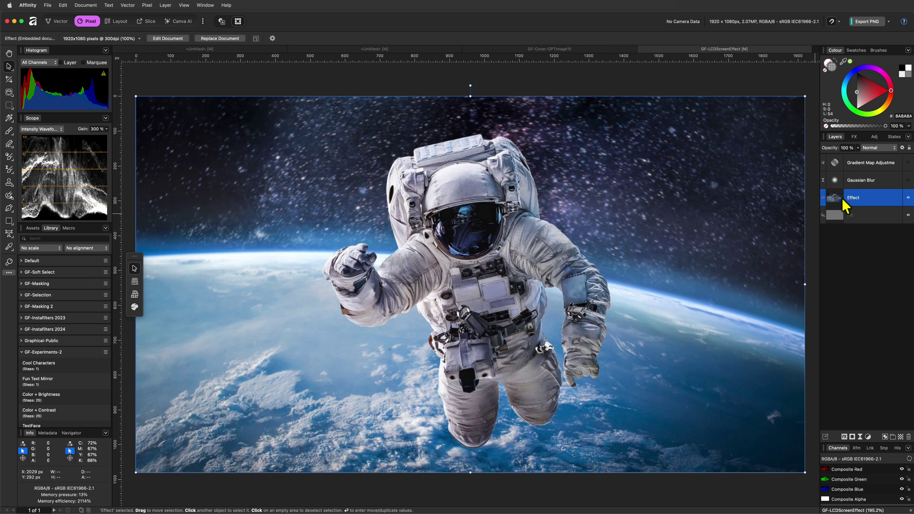
{"action": "left_click", "coordinate": [868, 437]}
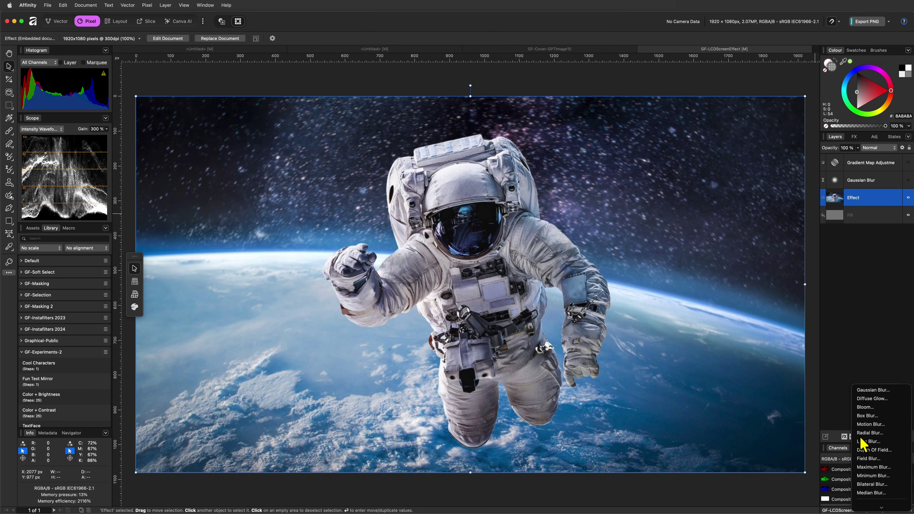
{"action": "left_click", "coordinate": [859, 371]}
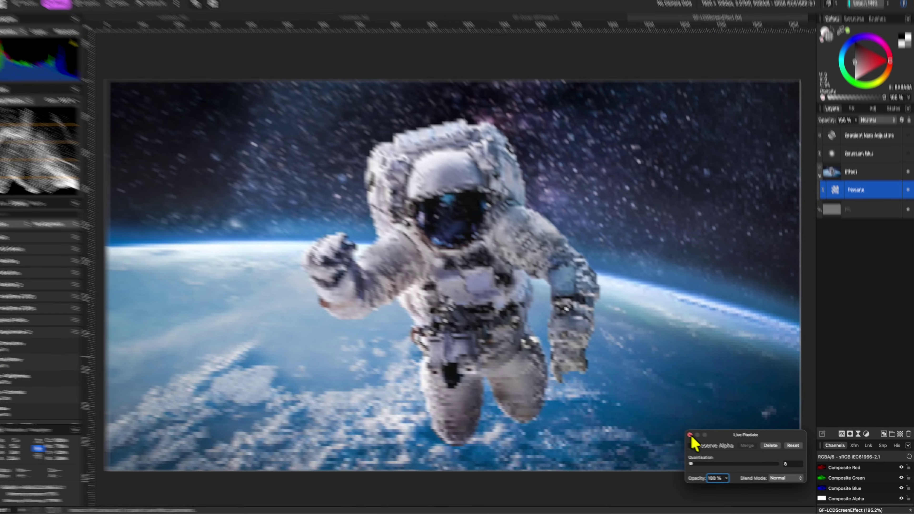
Create an 8 × 8 px Pattern layer above the Effect layer from the Pixel menu.
{"action": "left_click", "coordinate": [546, 384]}
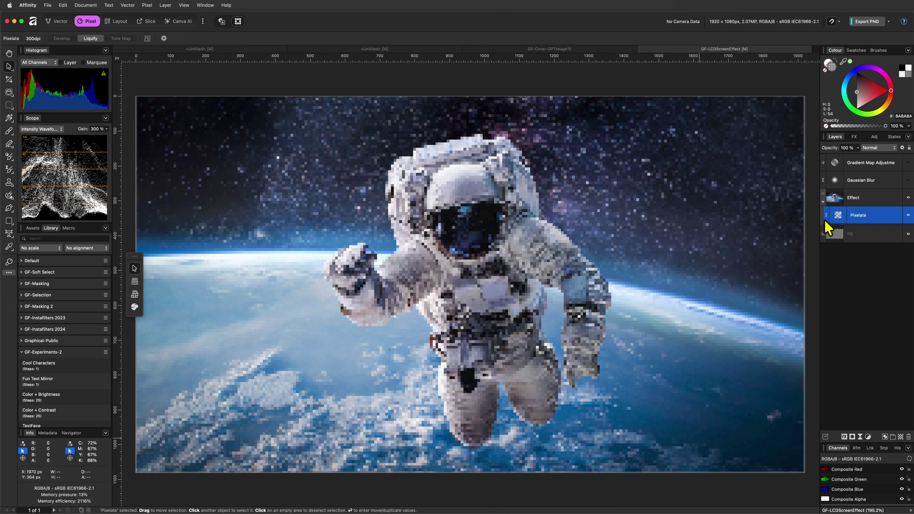
{"action": "left_click", "coordinate": [836, 200]}
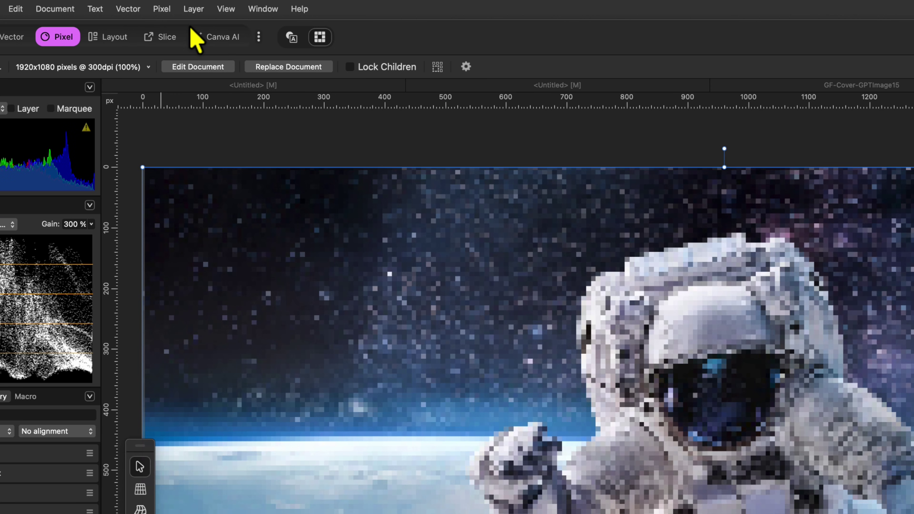
{"action": "left_click", "coordinate": [166, 11]}
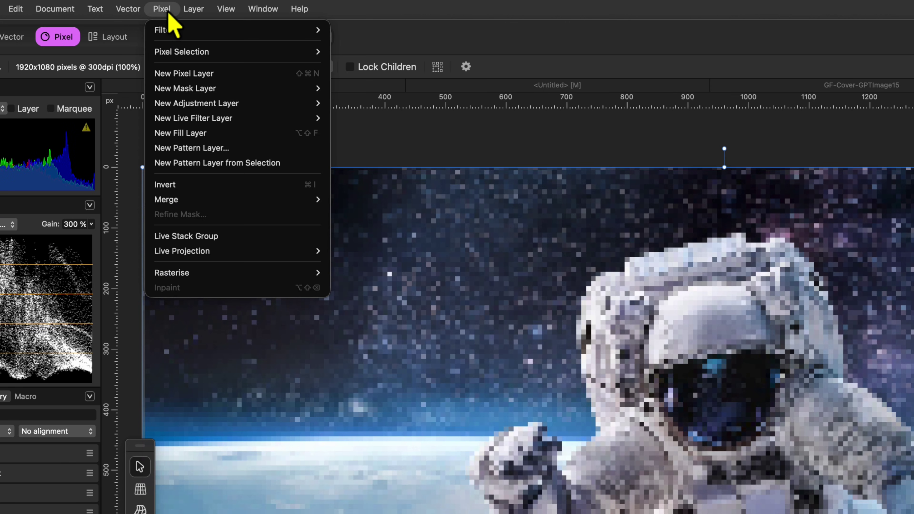
{"action": "left_click", "coordinate": [182, 147]}
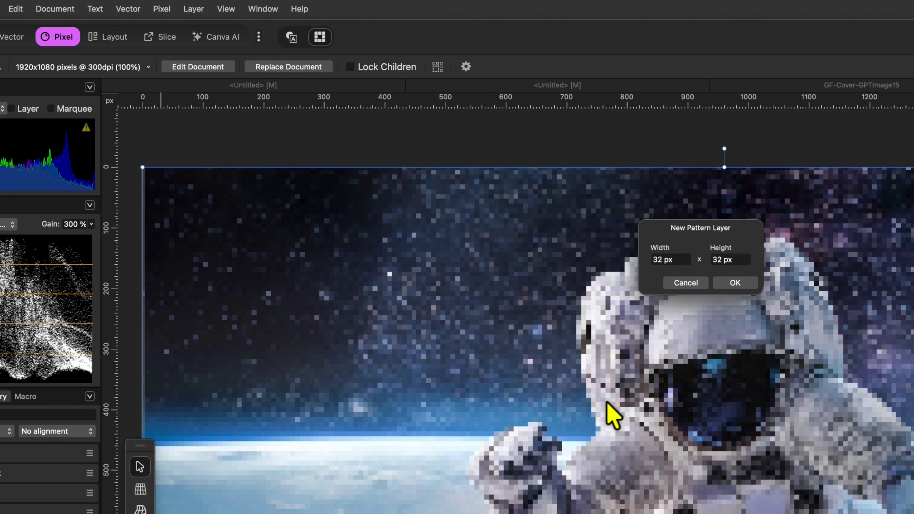
{"action": "left_click", "coordinate": [665, 259]}
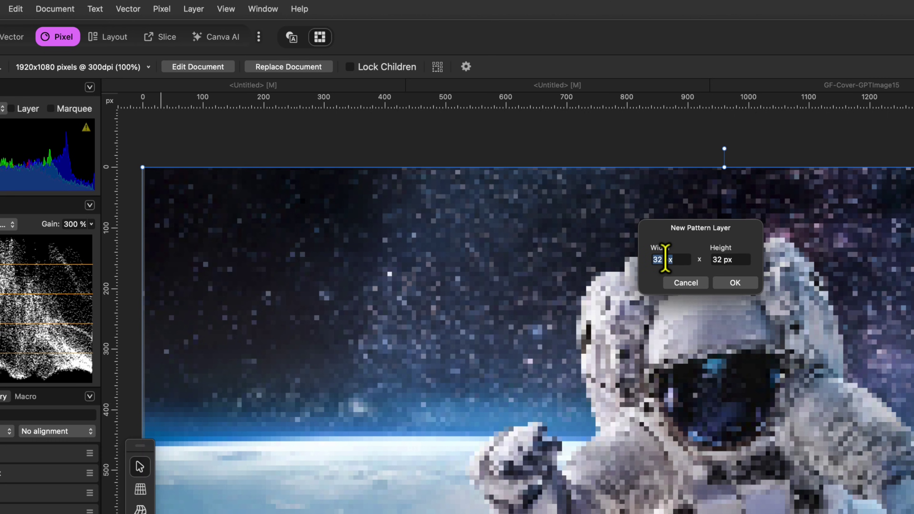
{"action": "type", "text": "8"}
{"action": "key", "text": "Tab"}
{"action": "type", "text": "8"}
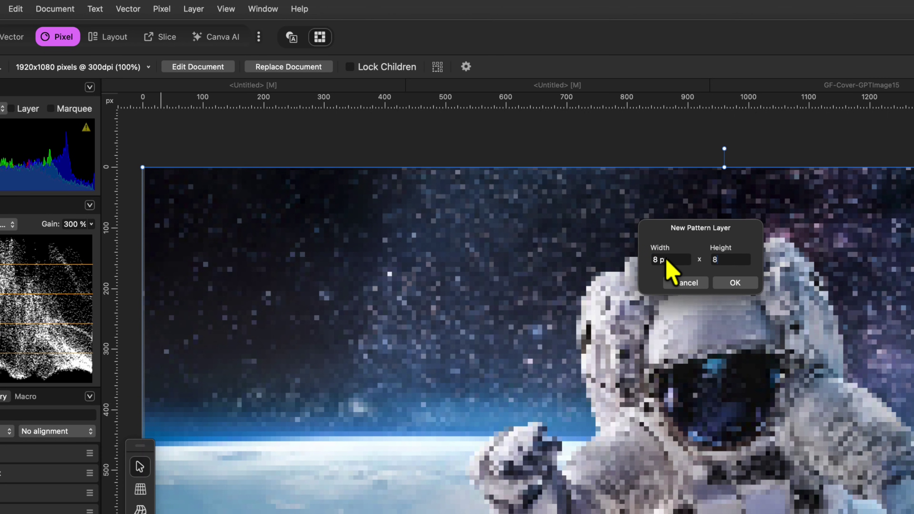
{"action": "key", "text": "Tab"}
{"action": "left_click", "coordinate": [736, 283]}
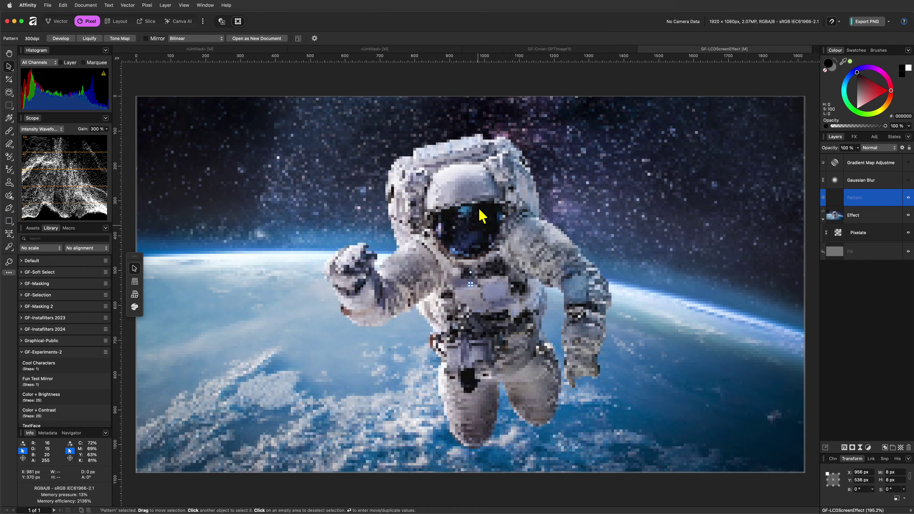
{"action": "scroll", "coordinate": [470, 287], "scroll_direction": "up", "scroll_amount": 5}
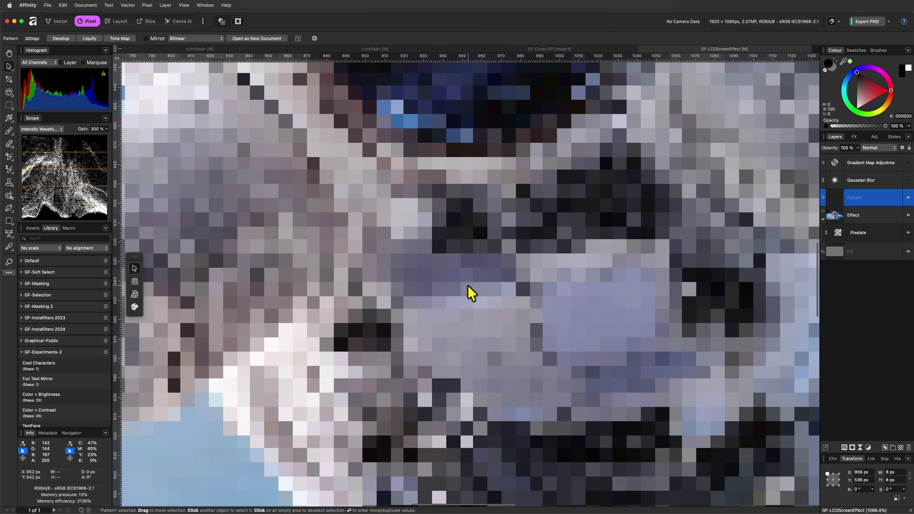
Align the pattern tile and paint dark borders along its edges with the Paint Brush.
{"action": "scroll", "coordinate": [471, 293], "scroll_direction": "up", "scroll_amount": 3}
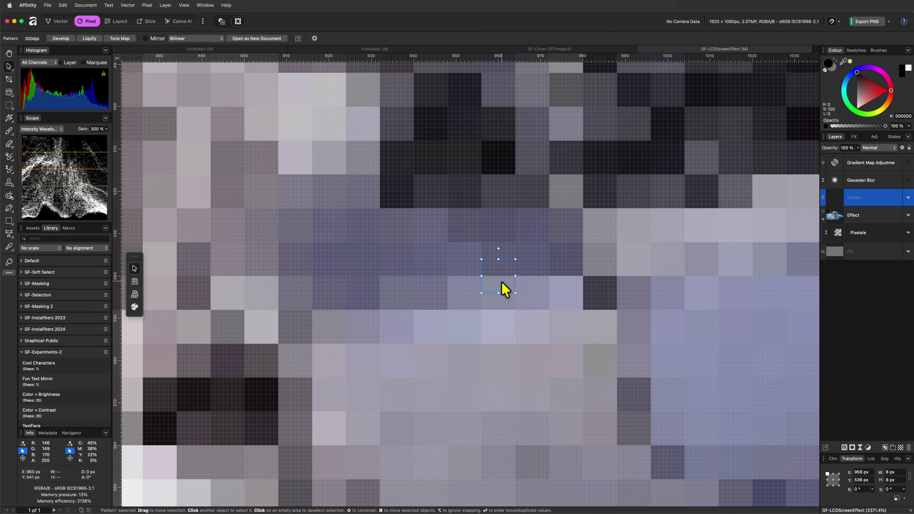
{"action": "left_click_drag", "start_coordinate": [500, 283], "coordinate": [502, 301]}
{"action": "scroll", "coordinate": [515, 295], "scroll_direction": "up", "scroll_amount": 1}
{"action": "scroll", "coordinate": [516, 295], "scroll_direction": "up", "scroll_amount": 3}
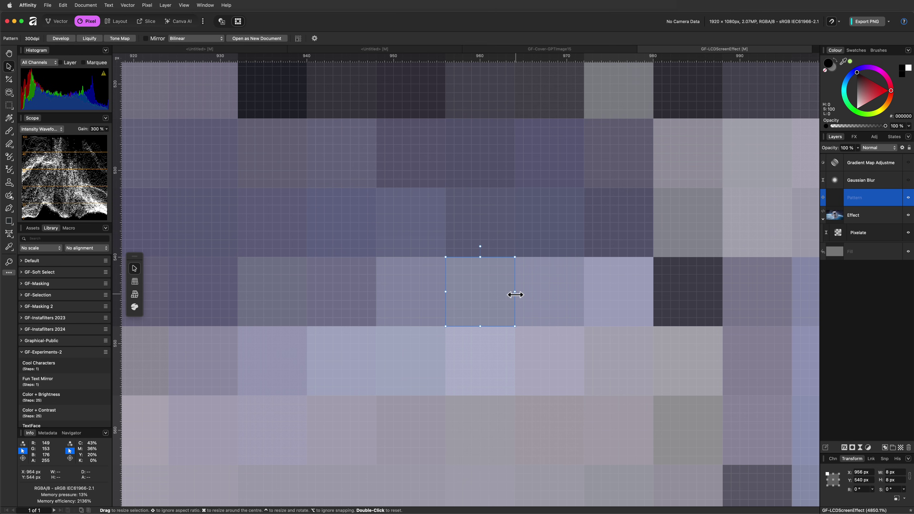
{"action": "key", "text": "b"}
{"action": "left_click", "coordinate": [481, 277]}
{"action": "mouse_move", "coordinate": [481, 277]}
{"action": "left_mouse_down"}
{"action": "mouse_move", "coordinate": [512, 264]}
{"action": "mouse_move", "coordinate": [513, 323]}
{"action": "mouse_move", "coordinate": [451, 323]}
{"action": "mouse_move", "coordinate": [450, 261]}
{"action": "mouse_move", "coordinate": [473, 260]}
{"action": "mouse_move", "coordinate": [510, 263]}
{"action": "mouse_move", "coordinate": [512, 317]}
{"action": "mouse_move", "coordinate": [502, 261]}
{"action": "mouse_move", "coordinate": [449, 261]}
{"action": "mouse_move", "coordinate": [518, 322]}
{"action": "left_mouse_up"}
Flood fill the tile's interior with flat grey and fit the document in view.
{"action": "left_click", "coordinate": [9, 117]}
{"action": "left_click", "coordinate": [18, 126]}
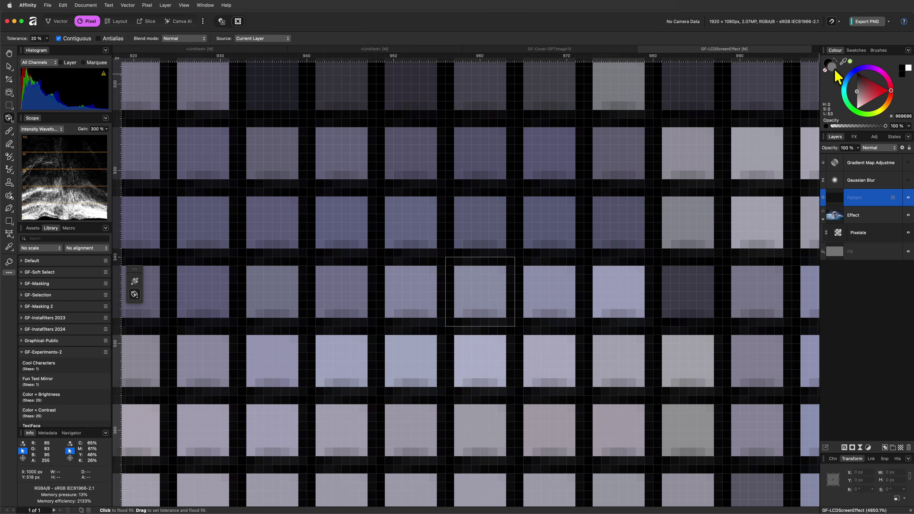
{"action": "left_click", "coordinate": [484, 291]}
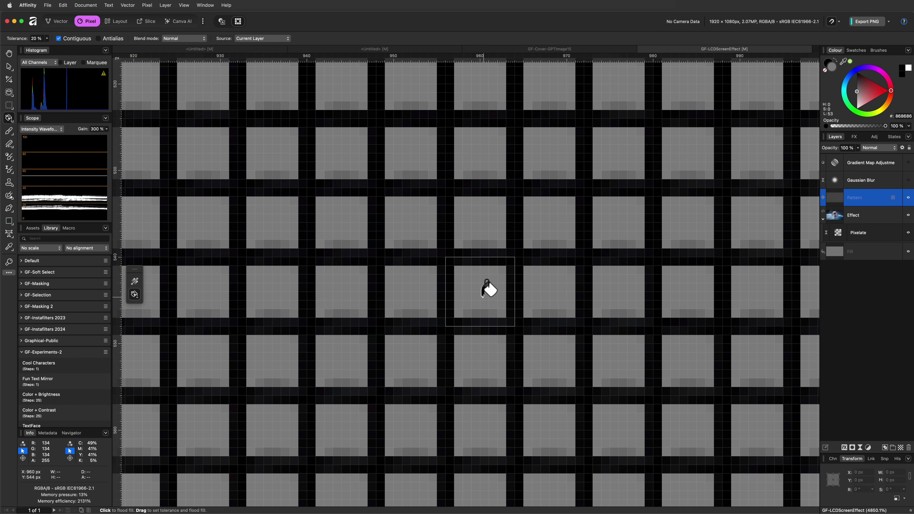
{"action": "key", "text": "super+0"}
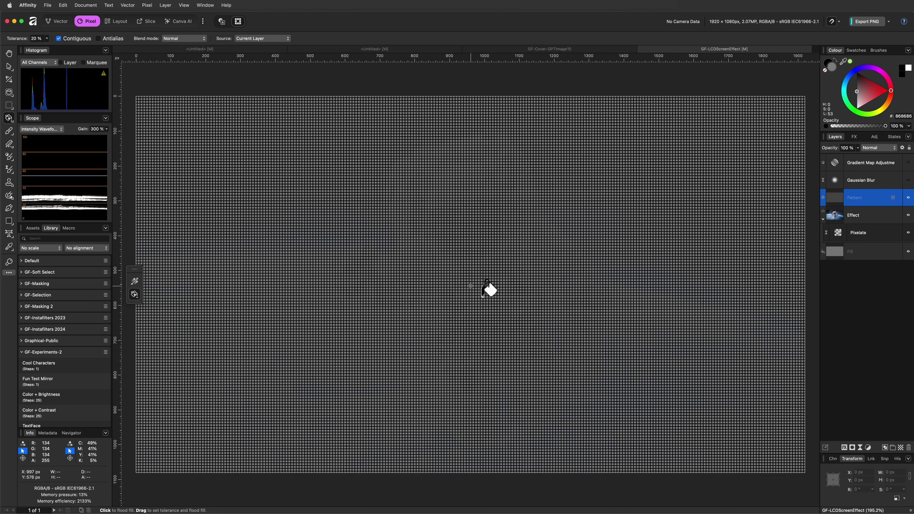
Set the Pattern layer's blend mode to Overlay and pick a darker brush colour.
{"action": "left_click", "coordinate": [9, 67]}
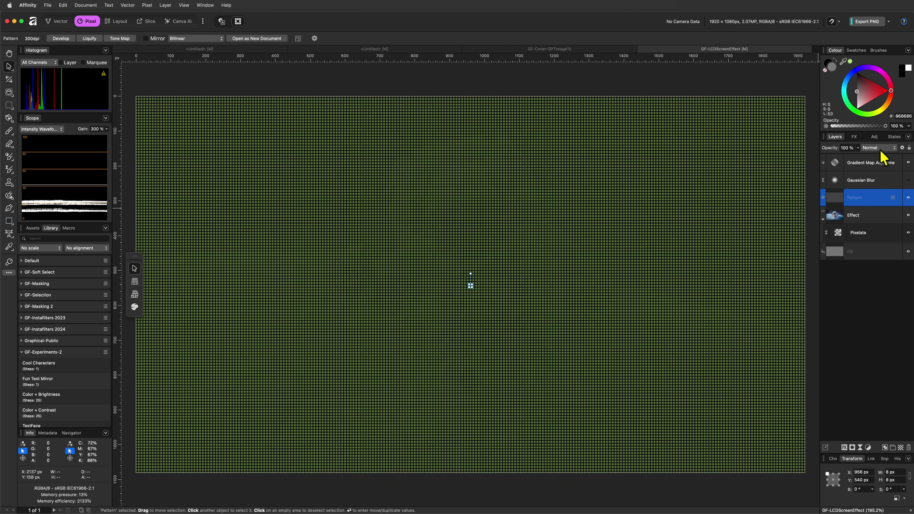
{"action": "left_click", "coordinate": [880, 149]}
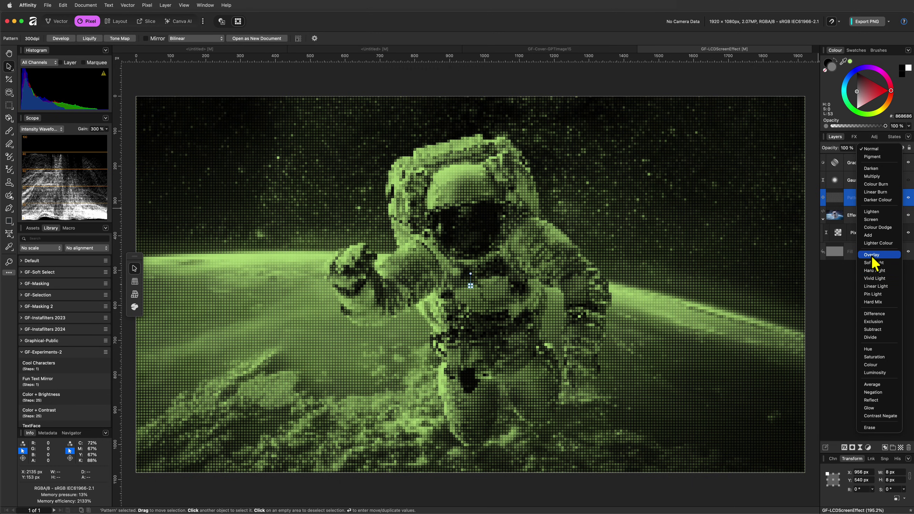
{"action": "left_click", "coordinate": [872, 257]}
{"action": "scroll", "coordinate": [475, 286], "scroll_direction": "up", "scroll_amount": 10}
{"action": "key", "text": "b"}
{"action": "scroll", "coordinate": [453, 320], "scroll_direction": "up", "scroll_amount": 12}
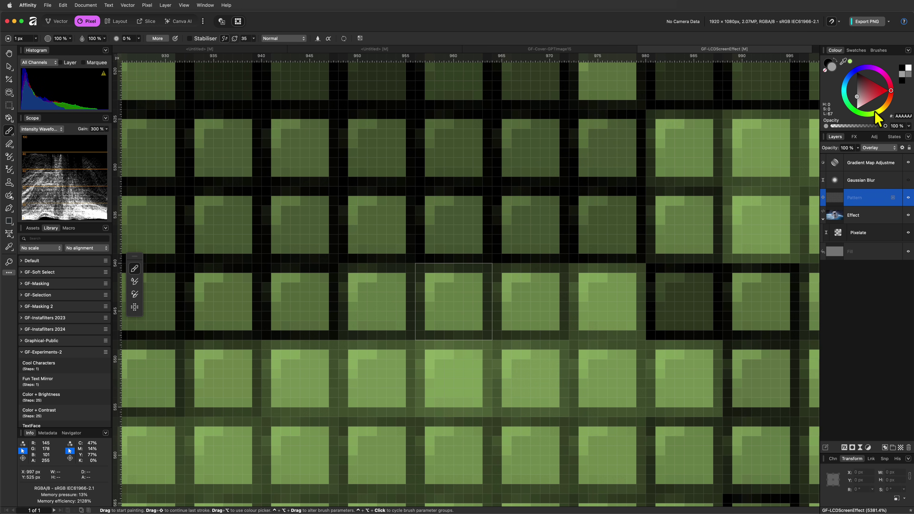
{"action": "left_click", "coordinate": [859, 87]}
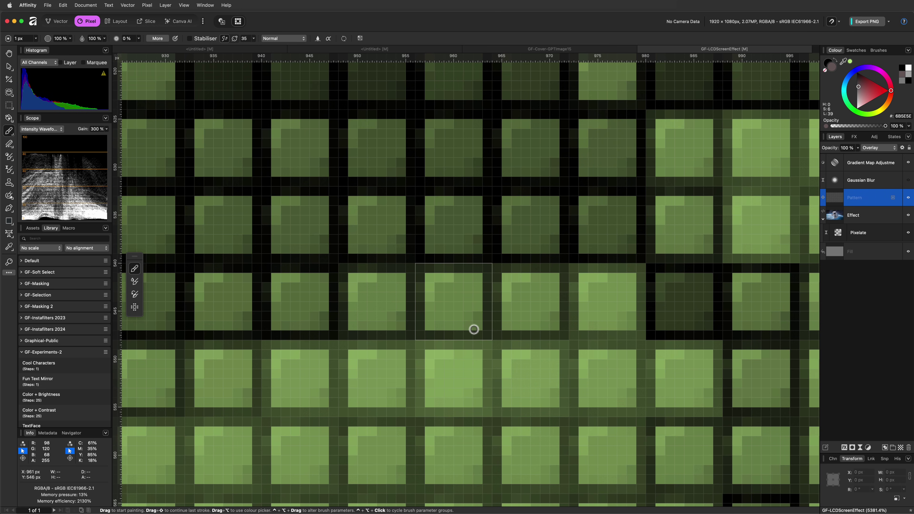
{"action": "key", "text": "super+0"}
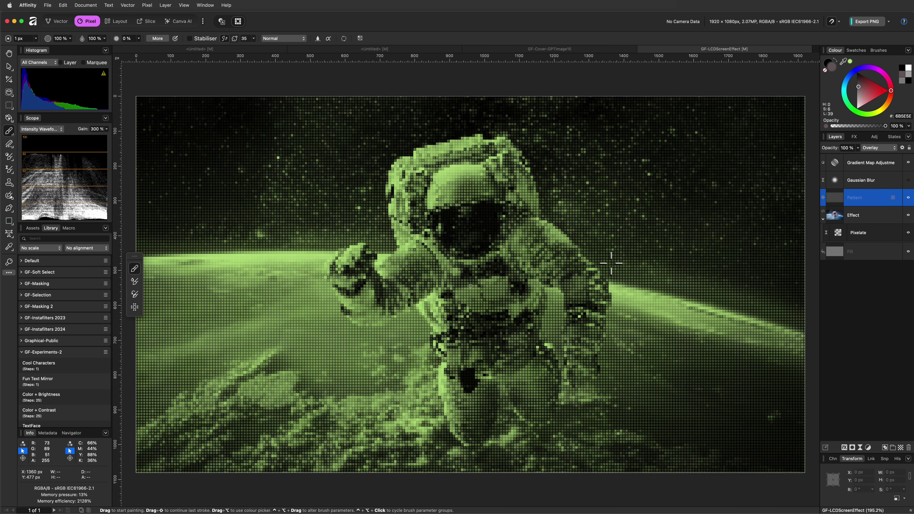
Check the Pixelate block size and resize the Pattern layer to 12 × 12 px.
{"action": "key", "text": "v"}
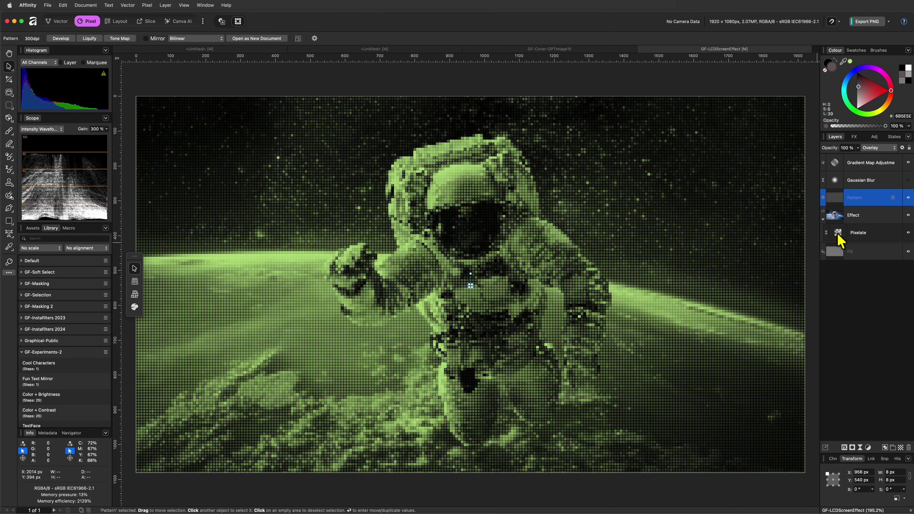
{"action": "left_click", "coordinate": [837, 233]}
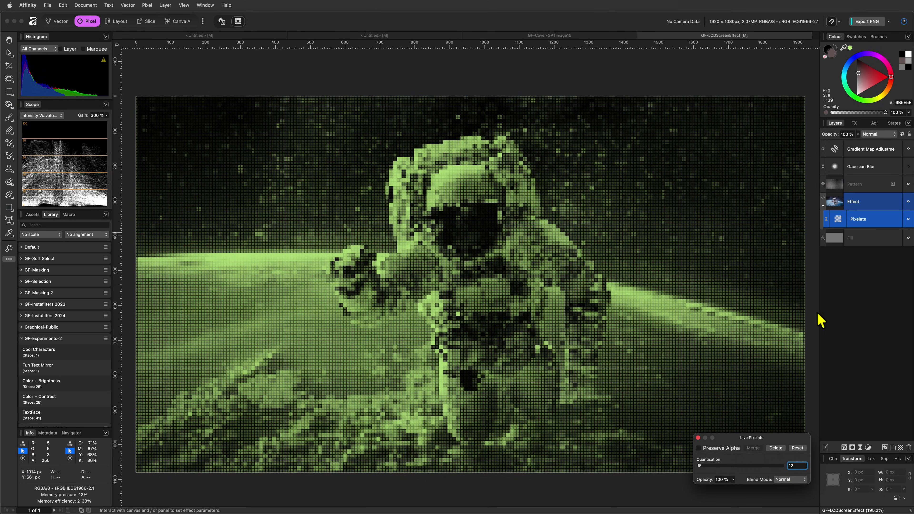
{"action": "left_click", "coordinate": [833, 187]}
{"action": "scroll", "coordinate": [465, 296], "scroll_direction": "up", "scroll_amount": 10}
{"action": "scroll", "coordinate": [475, 300], "scroll_direction": "down", "scroll_amount": 1}
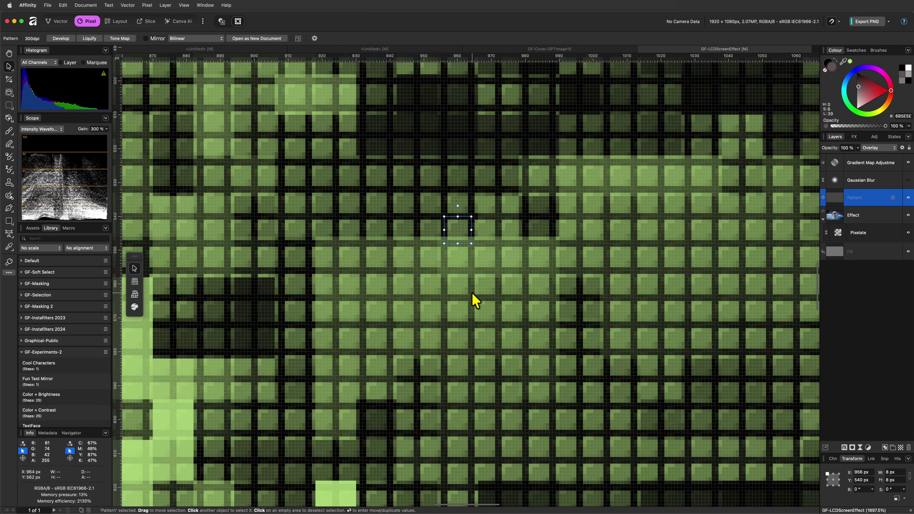
{"action": "type", "text": "12"}
{"action": "key", "text": "Return"}
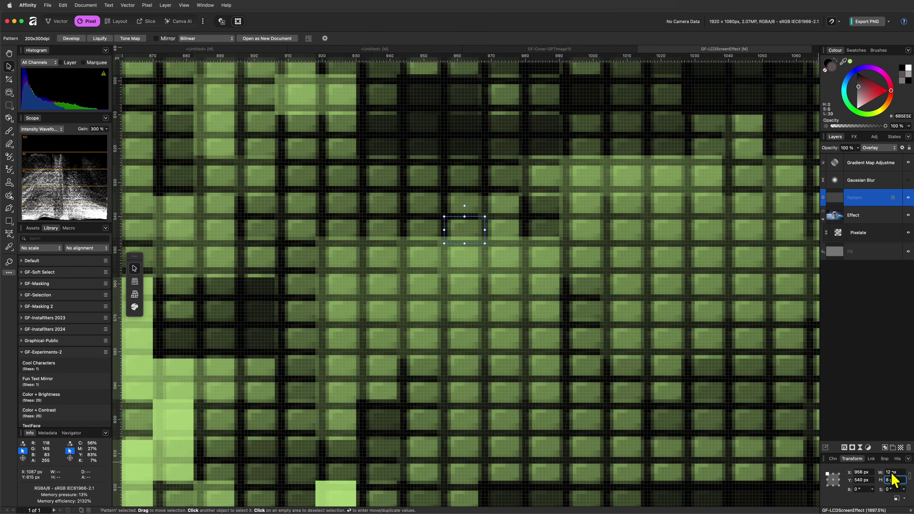
Shift the pattern tile so its grid lines up with the pixel blocks.
{"action": "key", "text": "0"}
{"action": "key", "text": "0"}
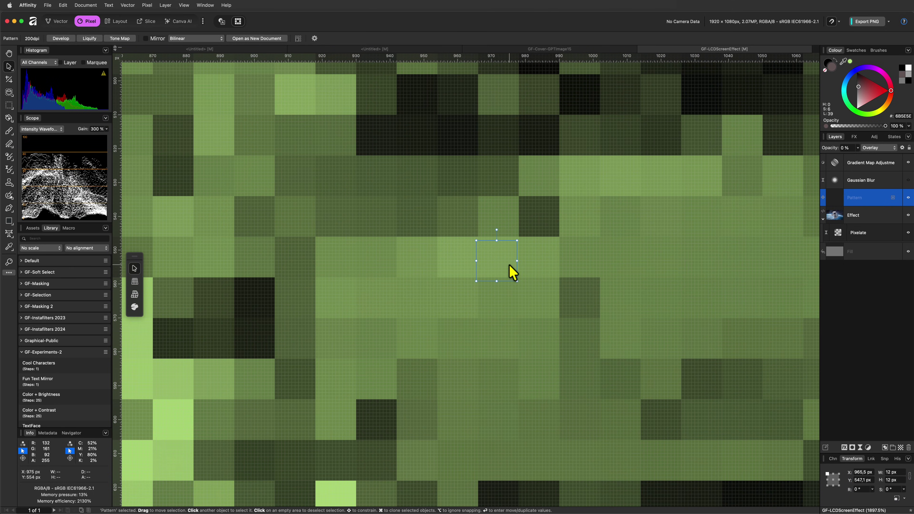
{"action": "left_click_drag", "start_coordinate": [504, 277], "coordinate": [463, 149]}
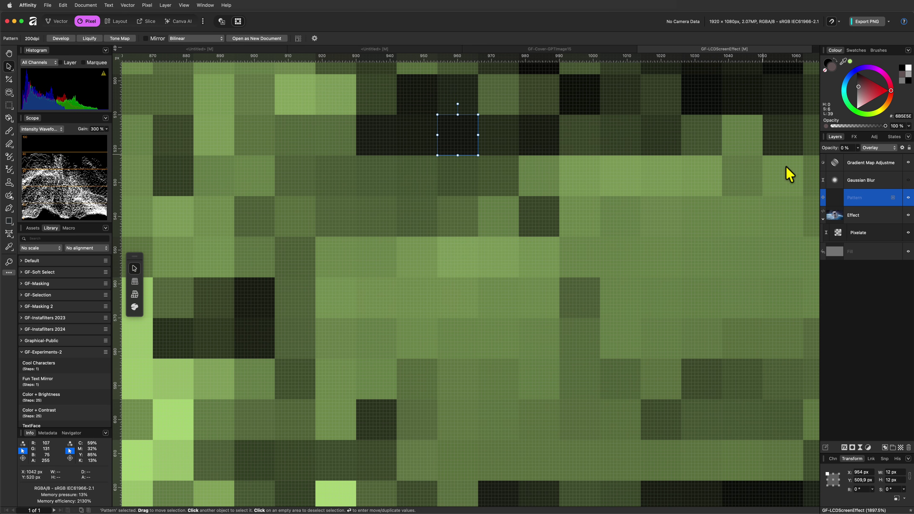
{"action": "key", "text": "0"}
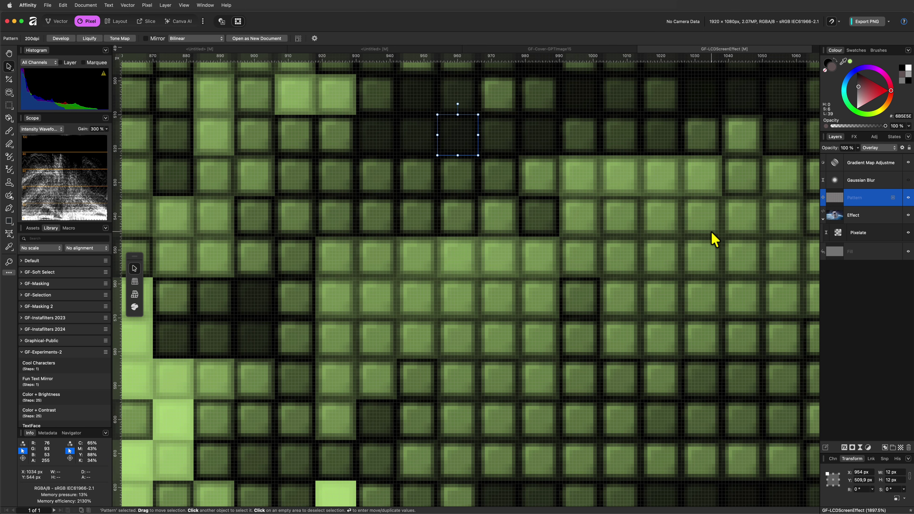
{"action": "key", "text": "super+0"}
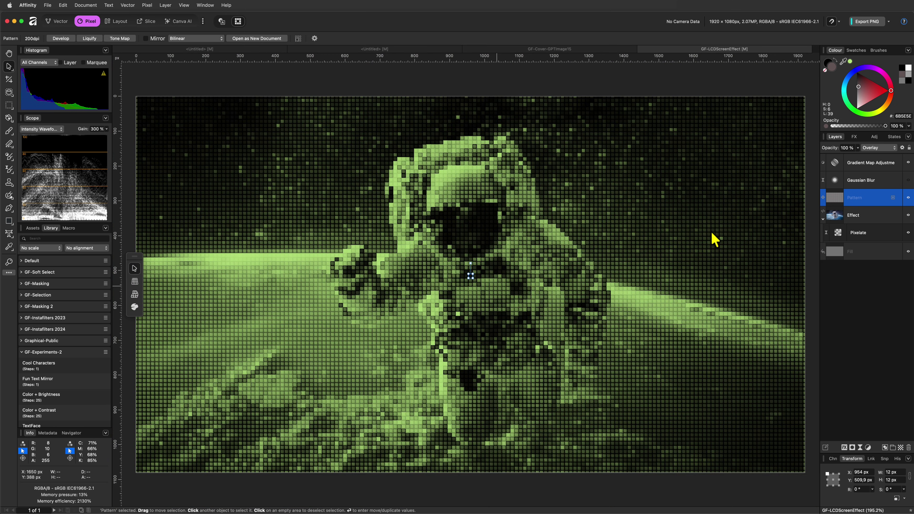
Toggle the Gaussian Blur and green Gradient Map layers to compare, then zoom in.
{"action": "left_click", "coordinate": [909, 181]}
{"action": "left_click", "coordinate": [909, 163]}
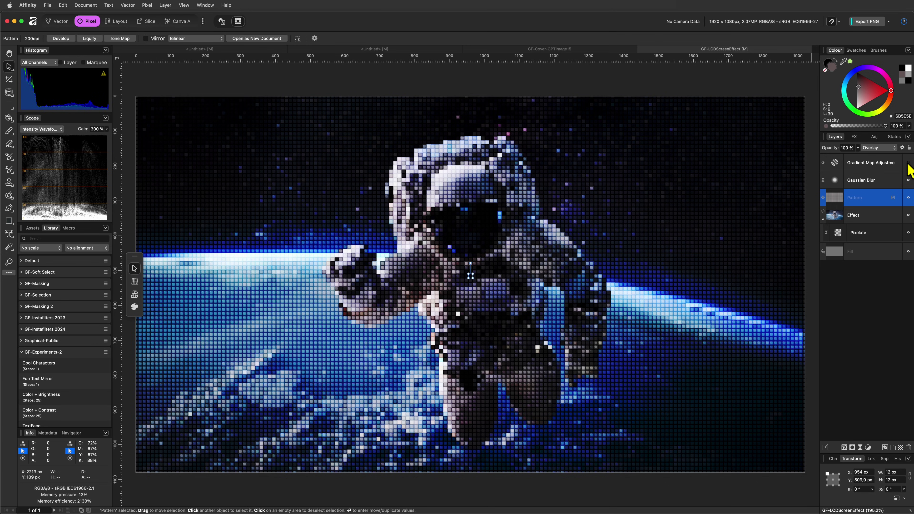
{"action": "left_click", "coordinate": [909, 163]}
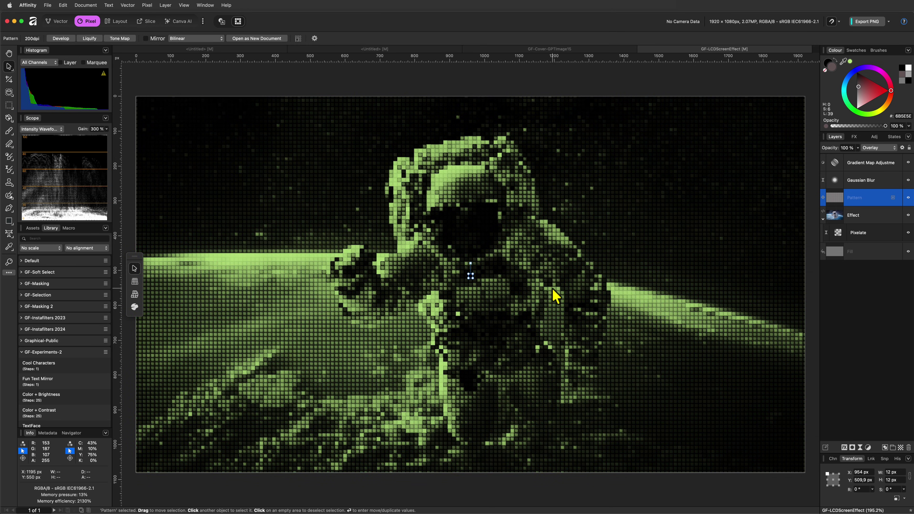
{"action": "scroll", "coordinate": [517, 305], "scroll_direction": "up", "scroll_amount": 10}
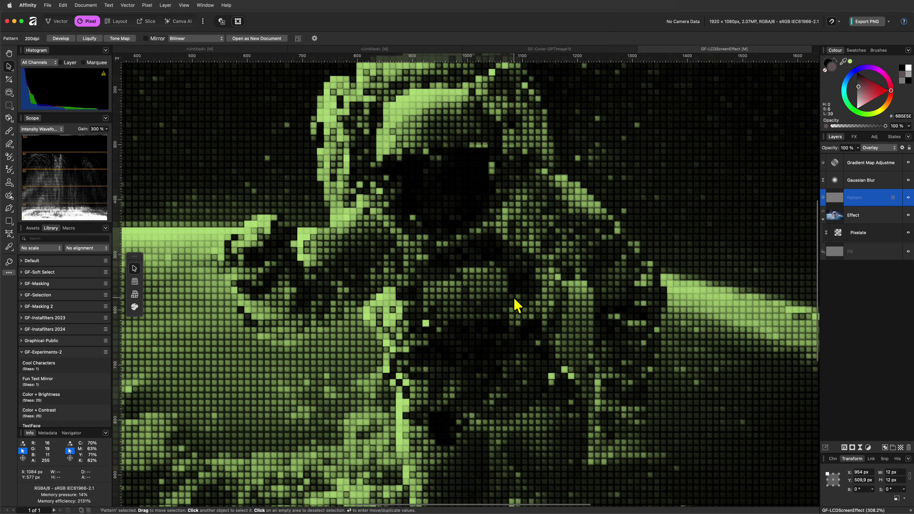
{"action": "scroll", "coordinate": [517, 305], "scroll_direction": "up", "scroll_amount": 4}
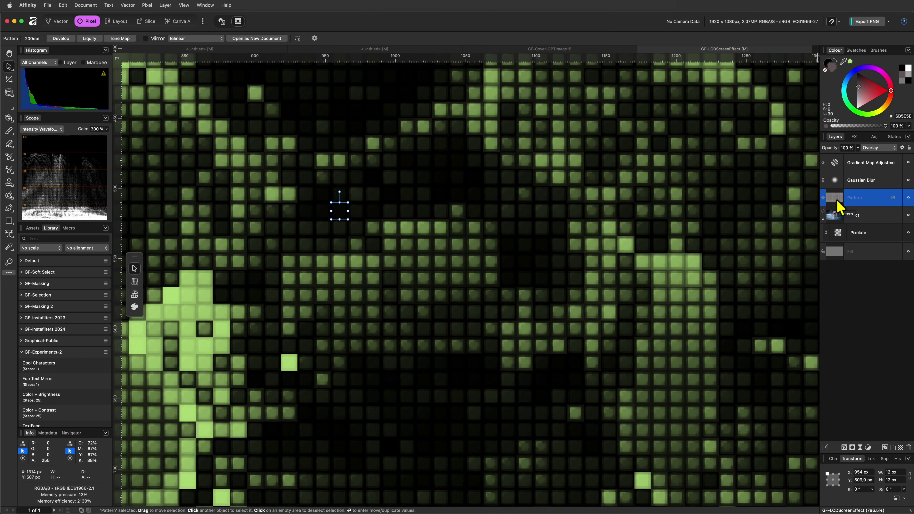
Set the Pattern layer to Normal blending and check its transparent grid gaps by toggling Fill.
{"action": "key", "text": "alt+shift+n"}
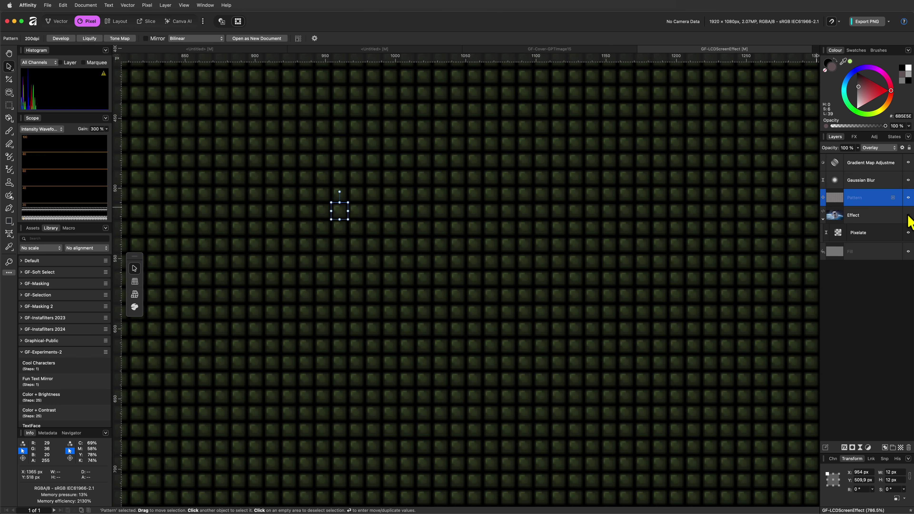
{"action": "key", "text": "e"}
{"action": "scroll", "coordinate": [311, 203], "scroll_direction": "up", "scroll_amount": 8}
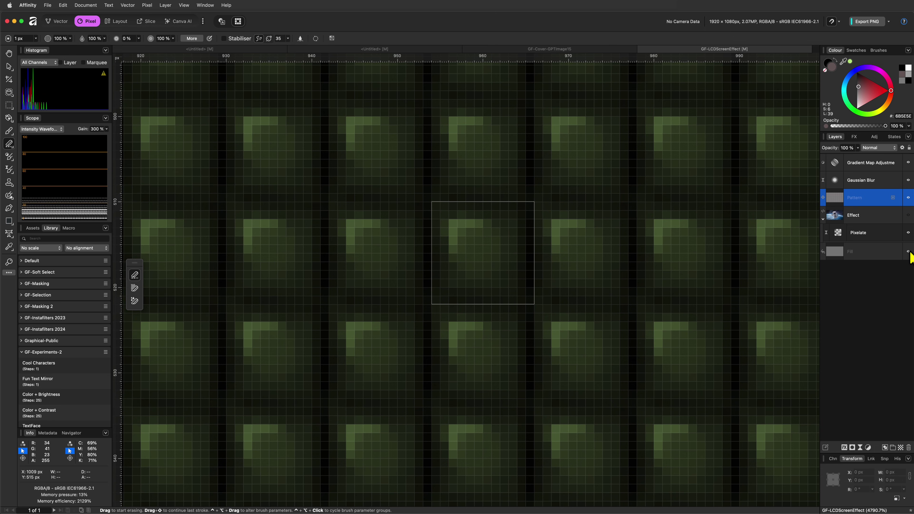
{"action": "left_click", "coordinate": [908, 252]}
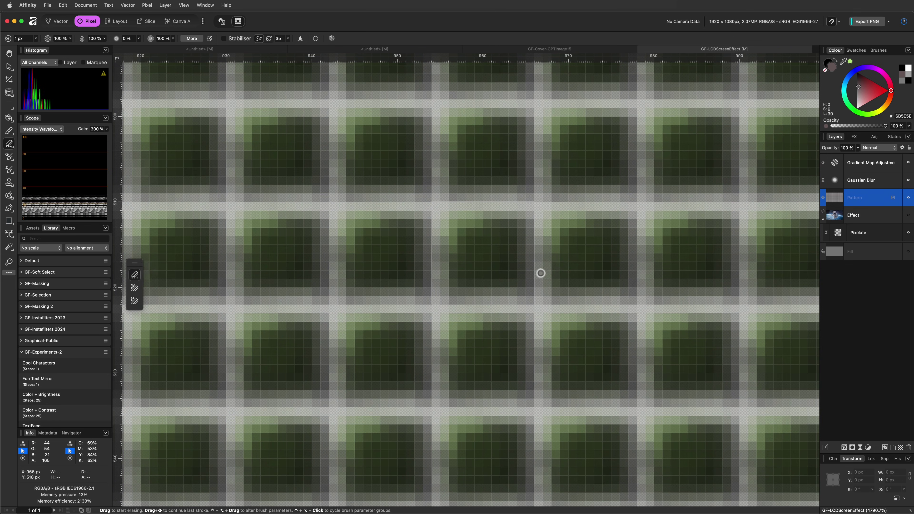
{"action": "left_click", "coordinate": [909, 252]}
{"action": "key", "text": "super+0"}
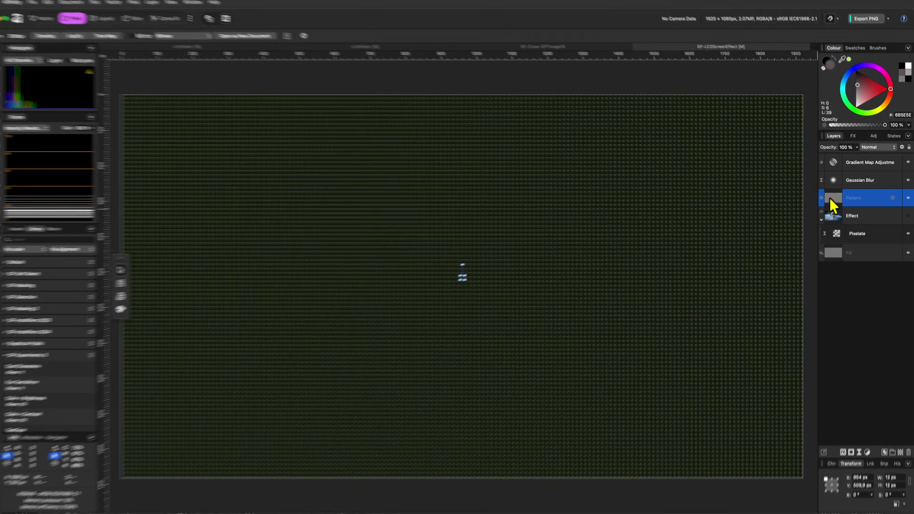
Clip the Pattern layer inside the Effect layer, show Effect, and recheck the gaps against Fill.
{"action": "mouse_move", "coordinate": [831, 200]}
{"action": "left_mouse_down"}
{"action": "mouse_move", "coordinate": [831, 191]}
{"action": "mouse_move", "coordinate": [831, 213]}
{"action": "left_mouse_up"}
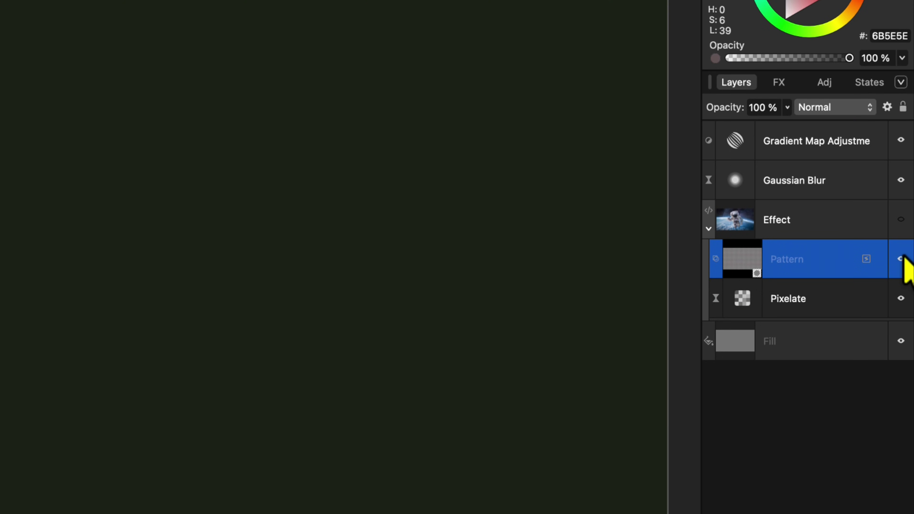
{"action": "left_click", "coordinate": [901, 219]}
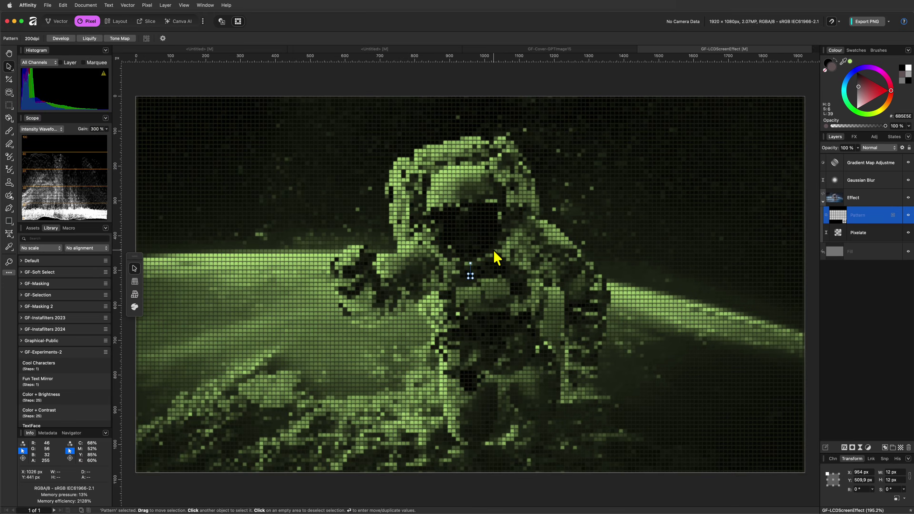
{"action": "scroll", "coordinate": [496, 257], "scroll_direction": "up", "scroll_amount": 10}
{"action": "scroll", "coordinate": [495, 258], "scroll_direction": "up", "scroll_amount": 1}
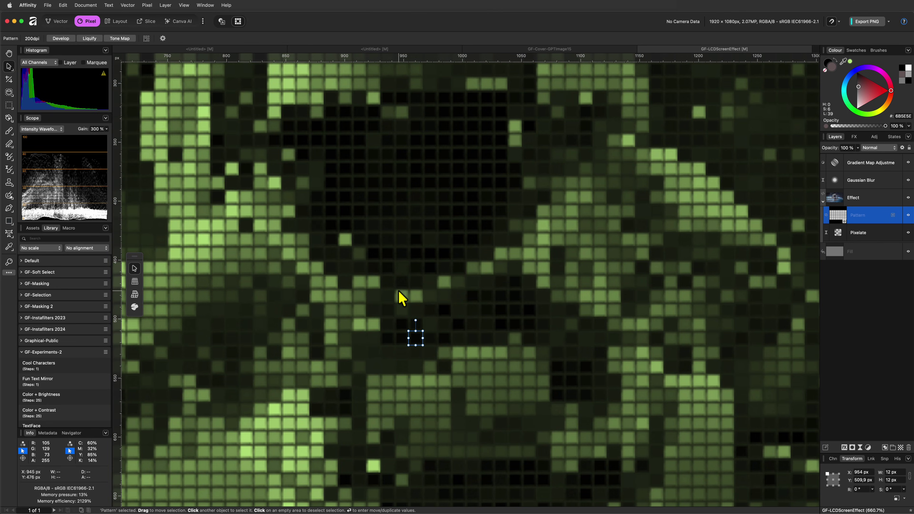
{"action": "scroll", "coordinate": [403, 296], "scroll_direction": "up", "scroll_amount": 8}
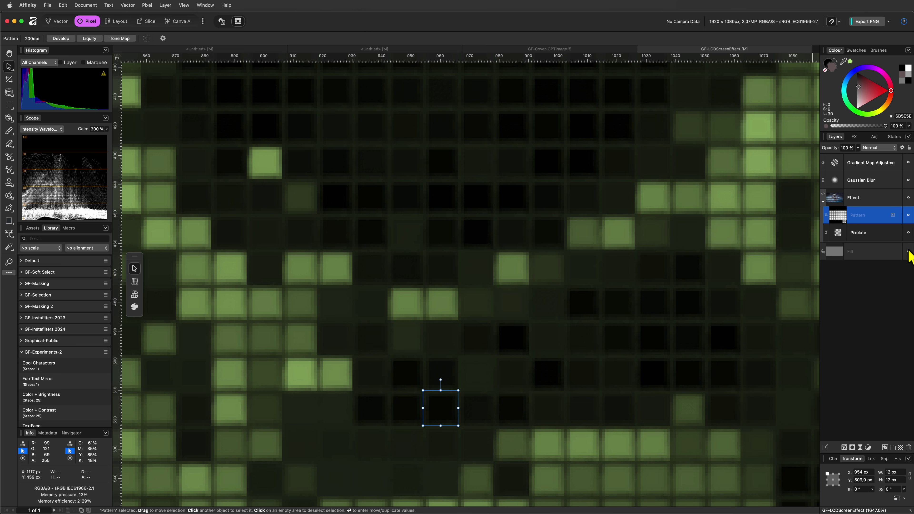
{"action": "left_click", "coordinate": [908, 252]}
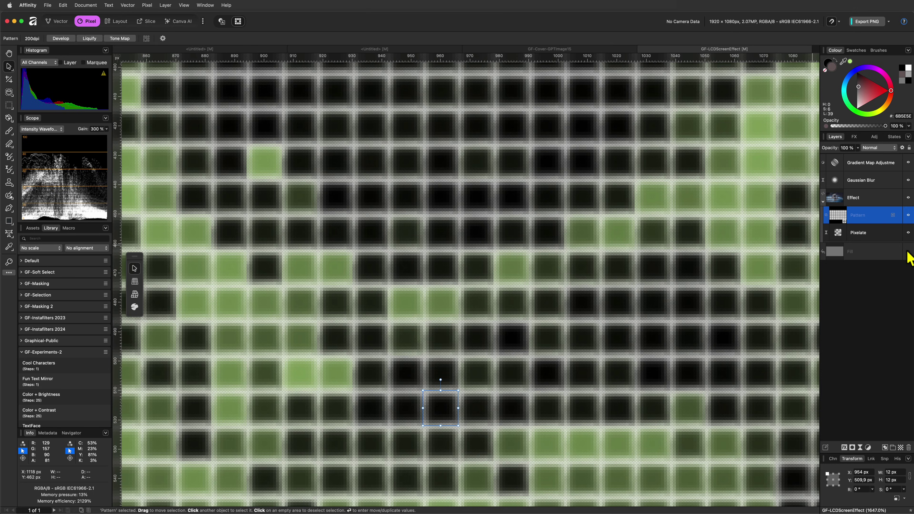
{"action": "left_click", "coordinate": [908, 252]}
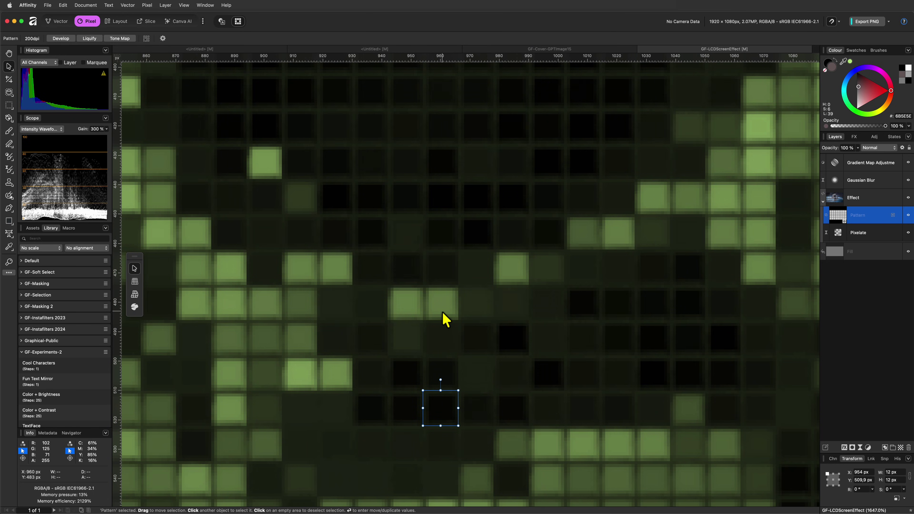
{"action": "key", "text": "super+0"}
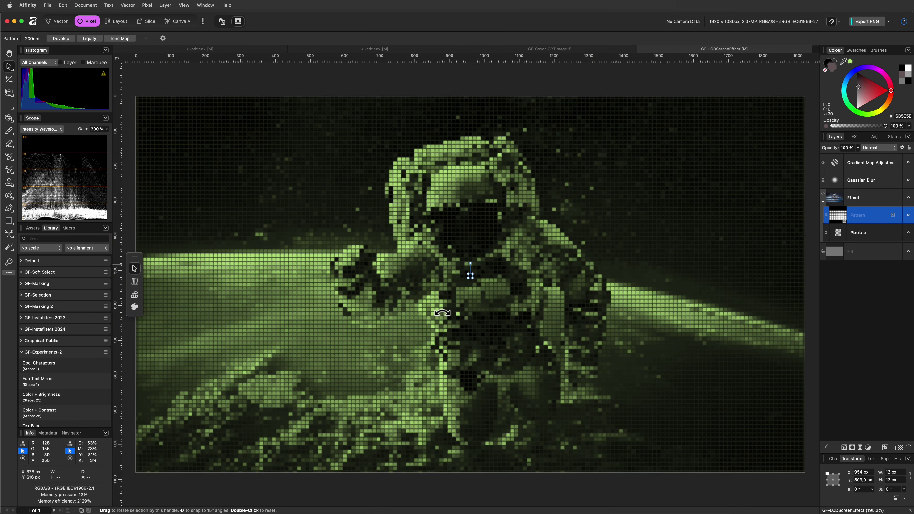
Move the Pattern layer out above Effect, then clip it back inside Effect.
{"action": "left_click", "coordinate": [834, 218], "text": "alt"}
{"action": "left_click_drag", "start_coordinate": [834, 218], "coordinate": [834, 195]}
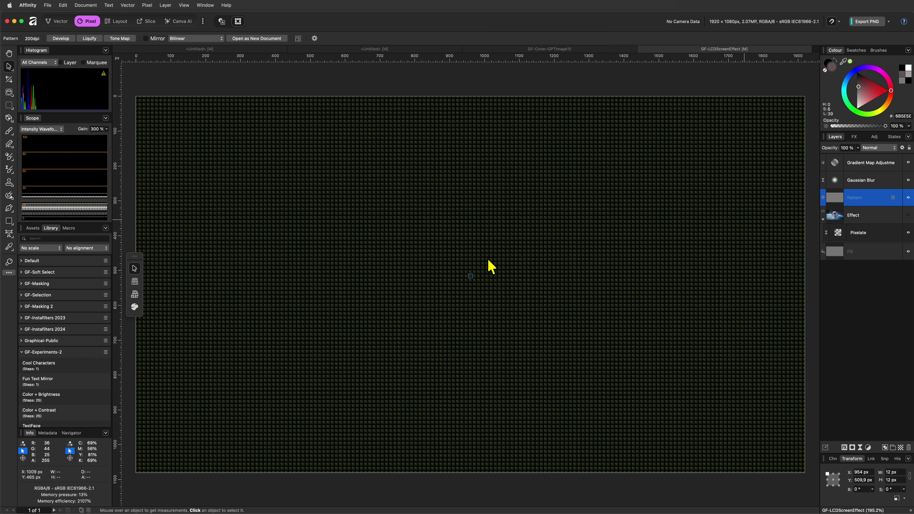
{"action": "left_click", "coordinate": [908, 253]}
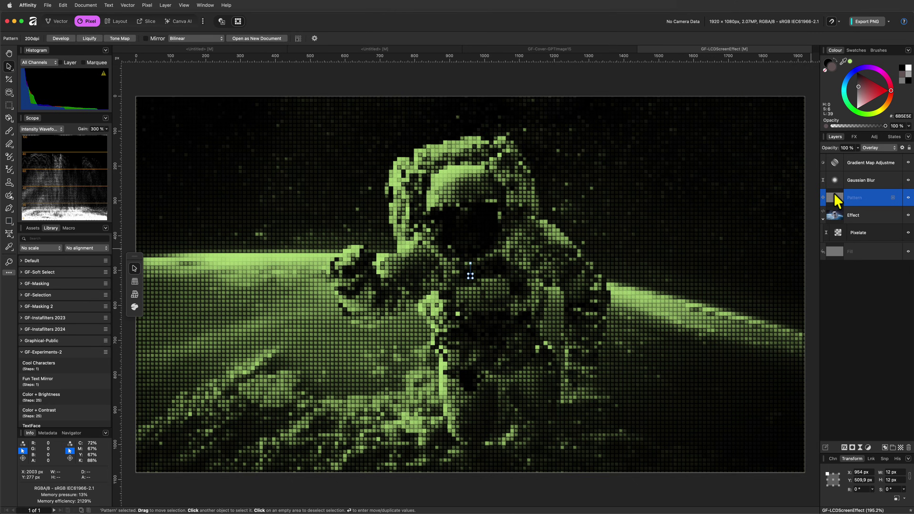
{"action": "left_click_drag", "start_coordinate": [834, 196], "coordinate": [864, 229]}
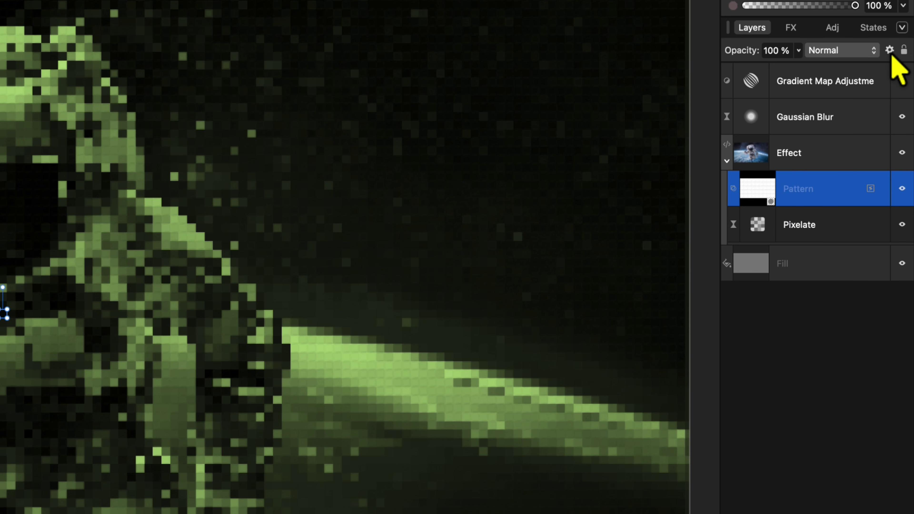
Set the Pattern layer's Source Layer Ranges to 0% output low and In 27%, Out 100%.
{"action": "left_click", "coordinate": [890, 50]}
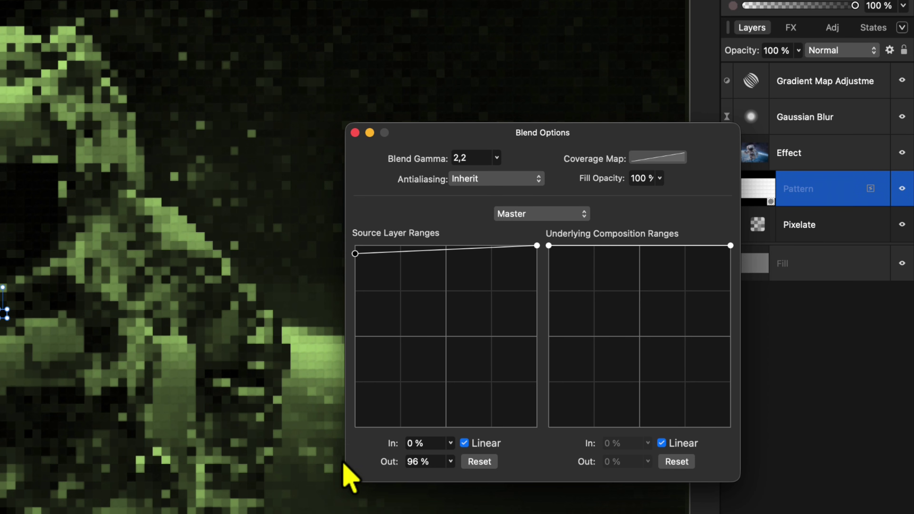
{"action": "left_click_drag", "start_coordinate": [356, 247], "coordinate": [354, 361]}
{"action": "left_click_drag", "start_coordinate": [343, 477], "coordinate": [360, 497]}
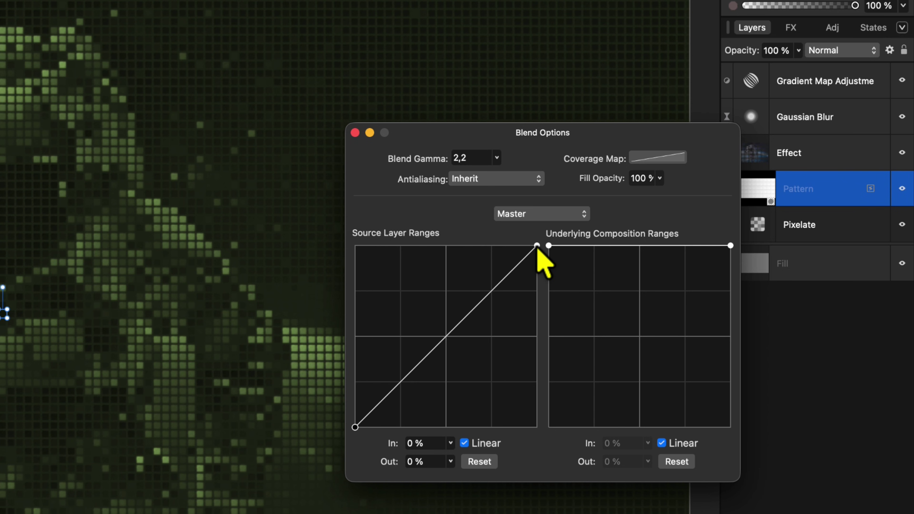
{"action": "left_click_drag", "start_coordinate": [537, 246], "coordinate": [405, 246]}
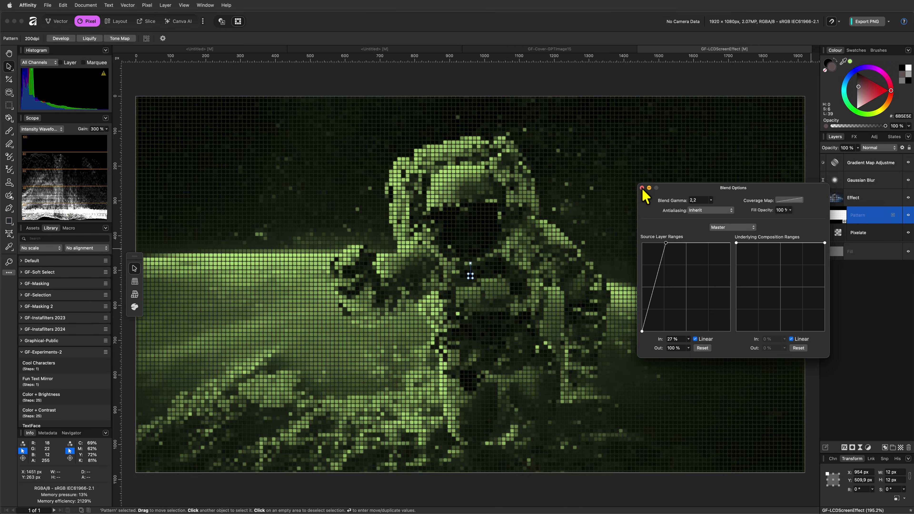
{"action": "left_click", "coordinate": [642, 188]}
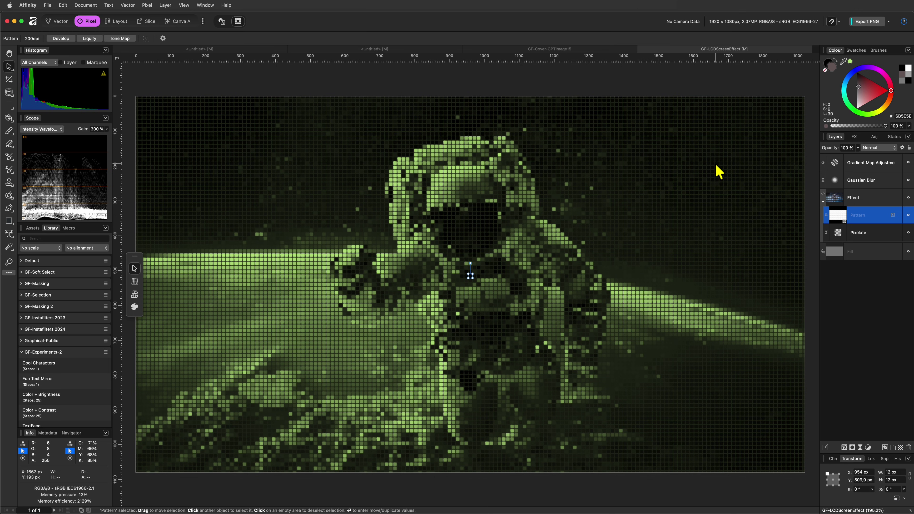
{"action": "left_click", "coordinate": [908, 251]}
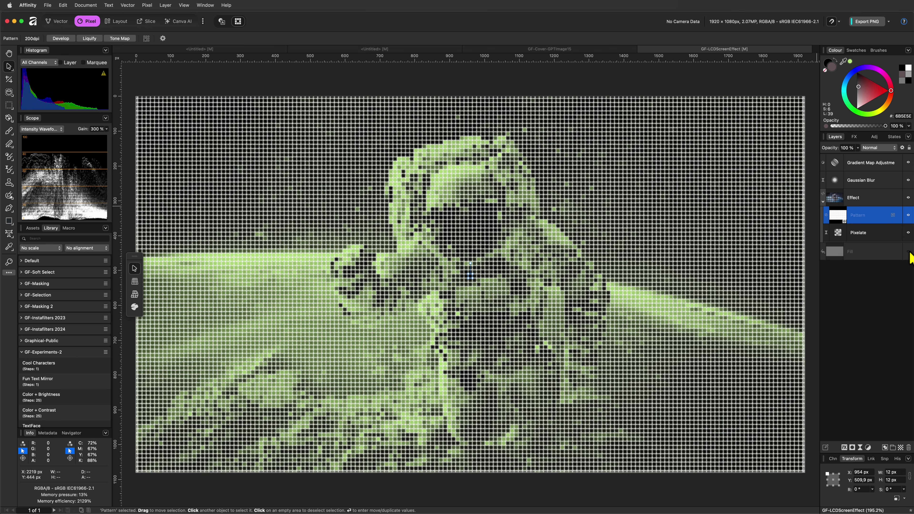
{"action": "left_click", "coordinate": [908, 252]}
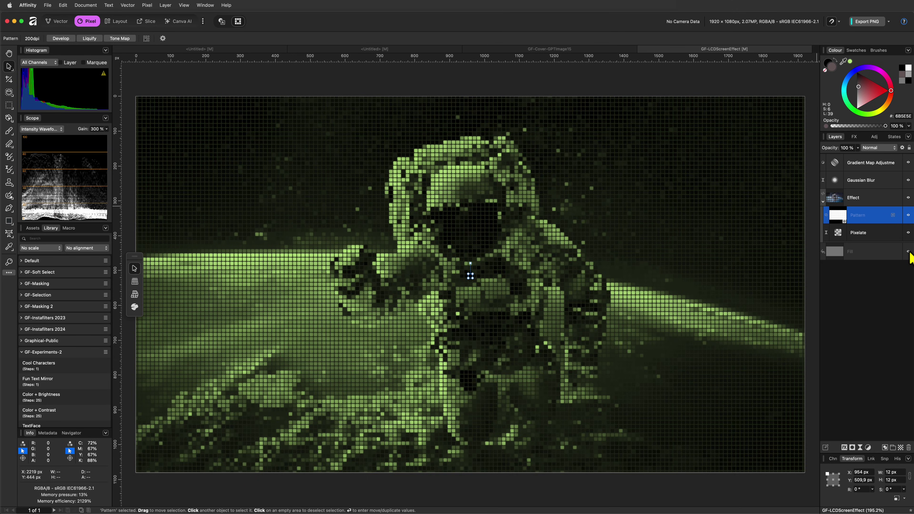
{"action": "left_click", "coordinate": [907, 180]}
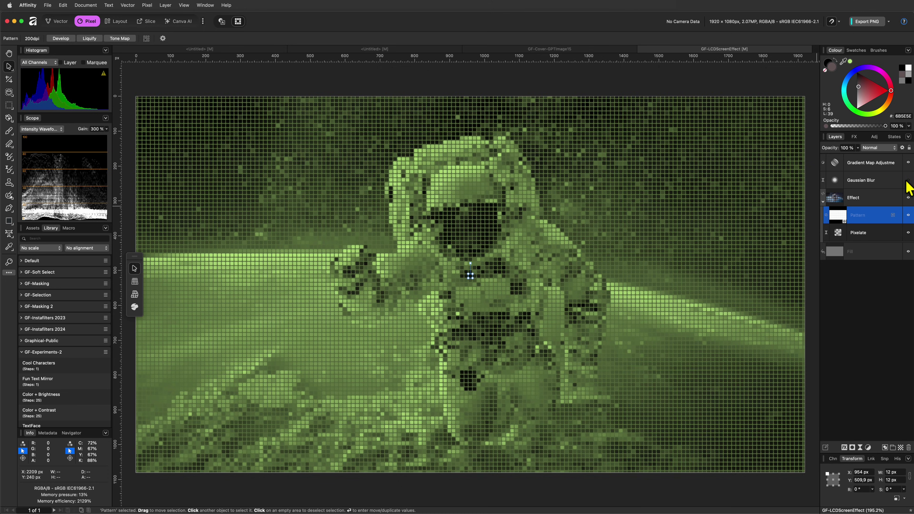
{"action": "left_click", "coordinate": [907, 180]}
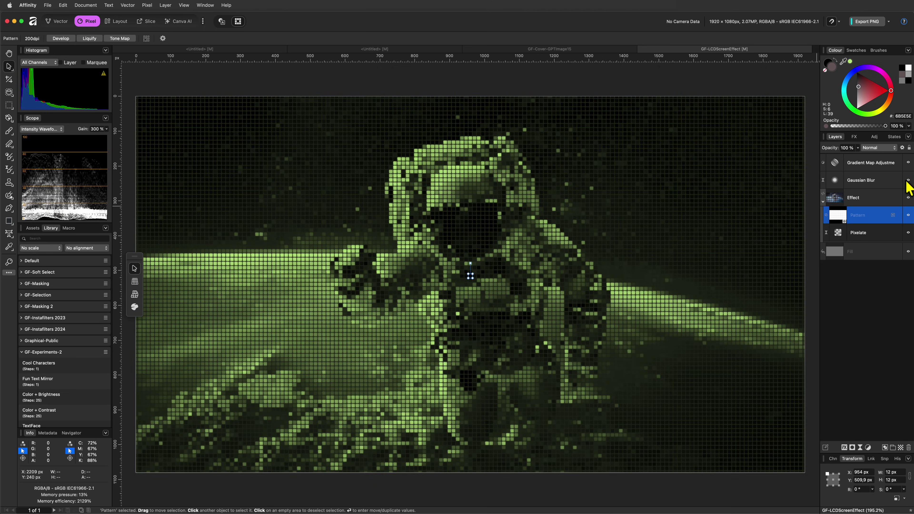